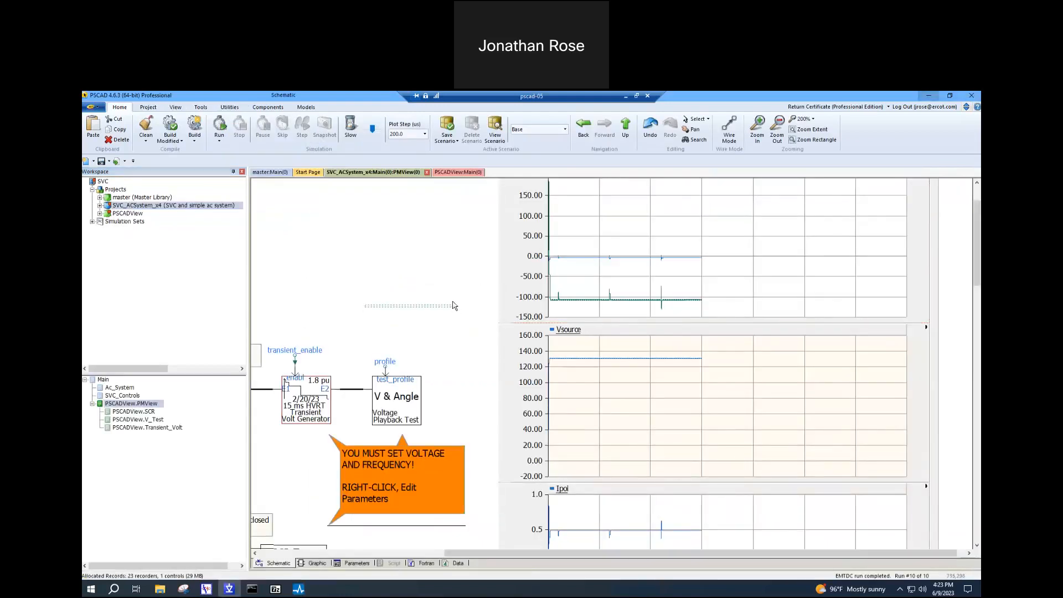
Step: Cut the Multiple Run block from the main page of the SVC_ACSystem_x4 project
double_click(164, 207)
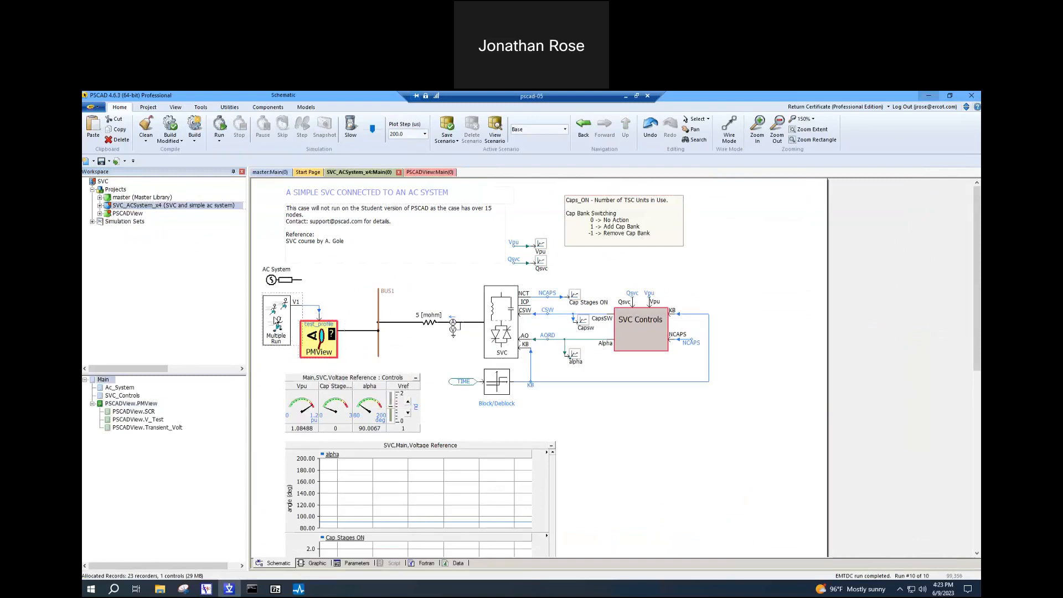
right_click(274, 320)
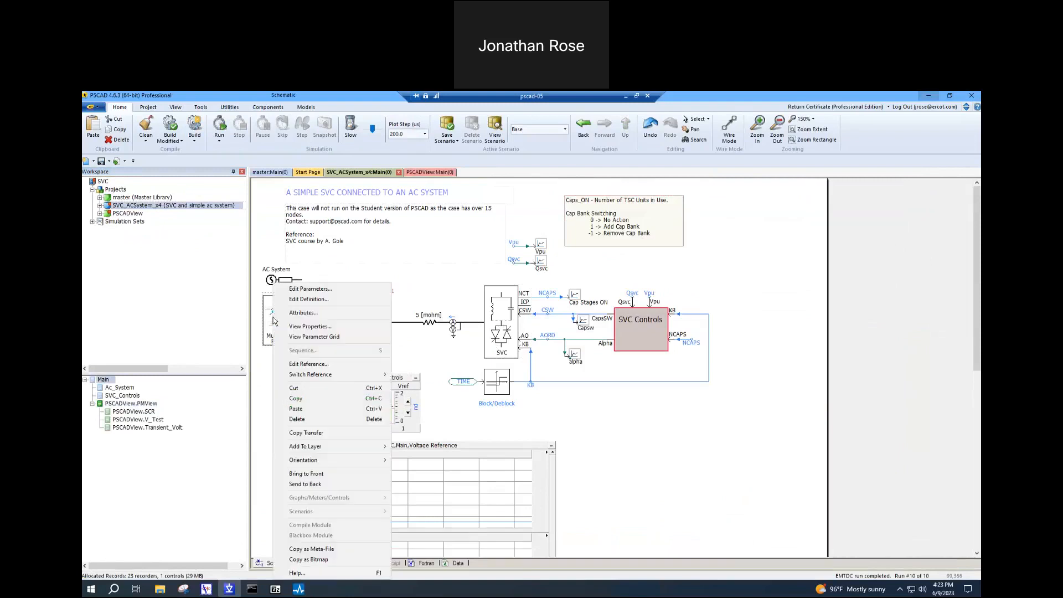
click(296, 388)
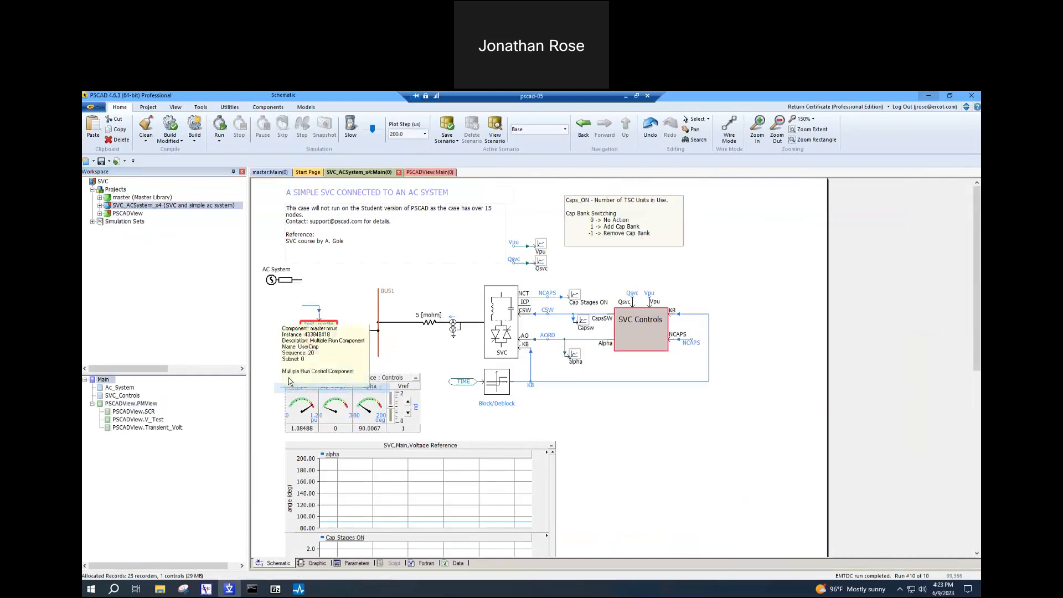
Step: Copy the integer constant from the PSCADView project into SVC_ACSystem_x4 and place it on the wire feeding PMView's test_profile input
click(277, 109)
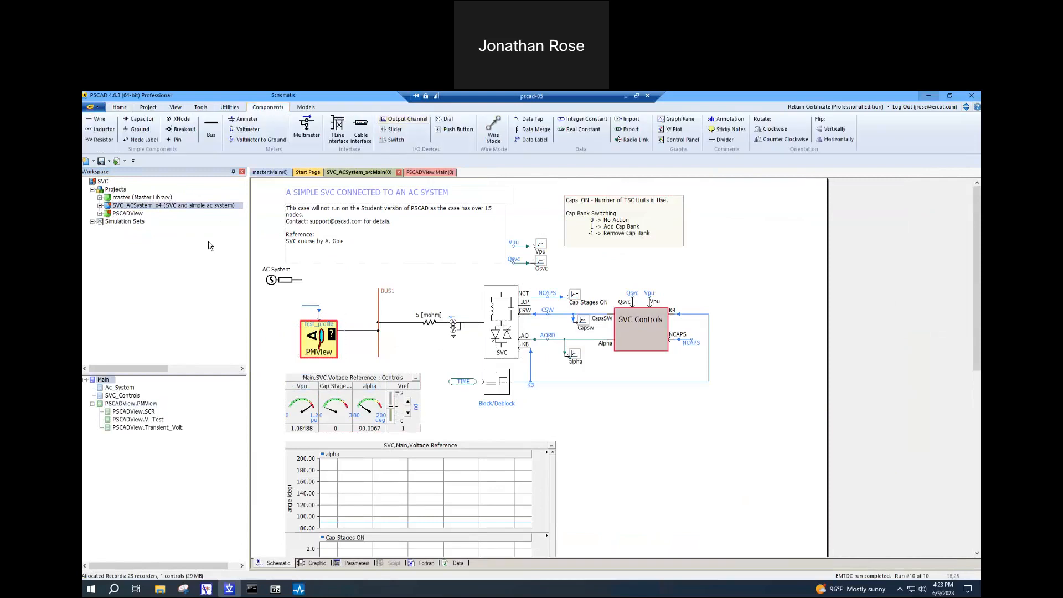
click(128, 215)
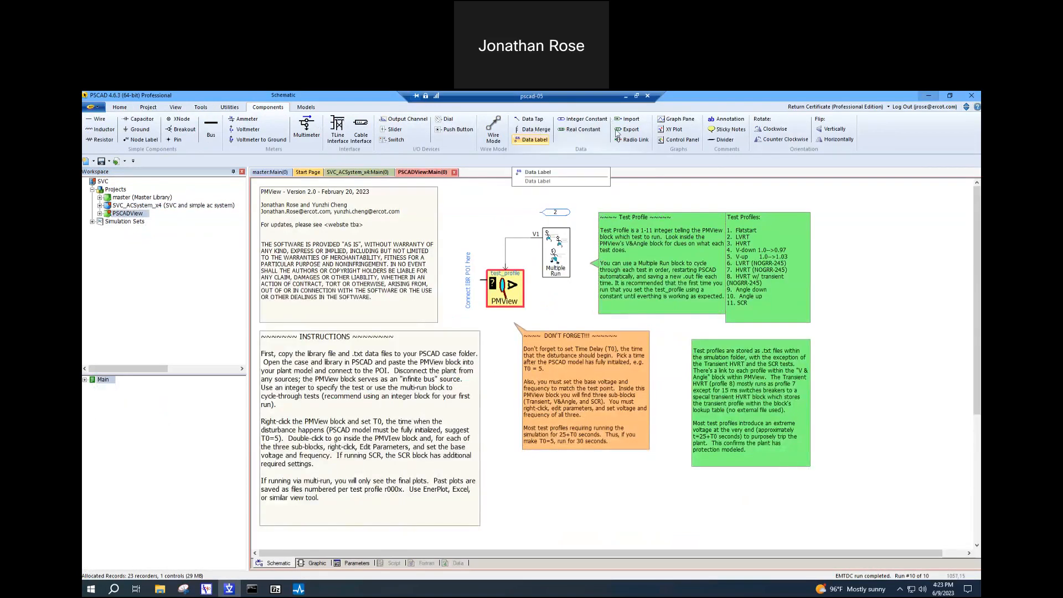
right_click(561, 218)
key(Escape)
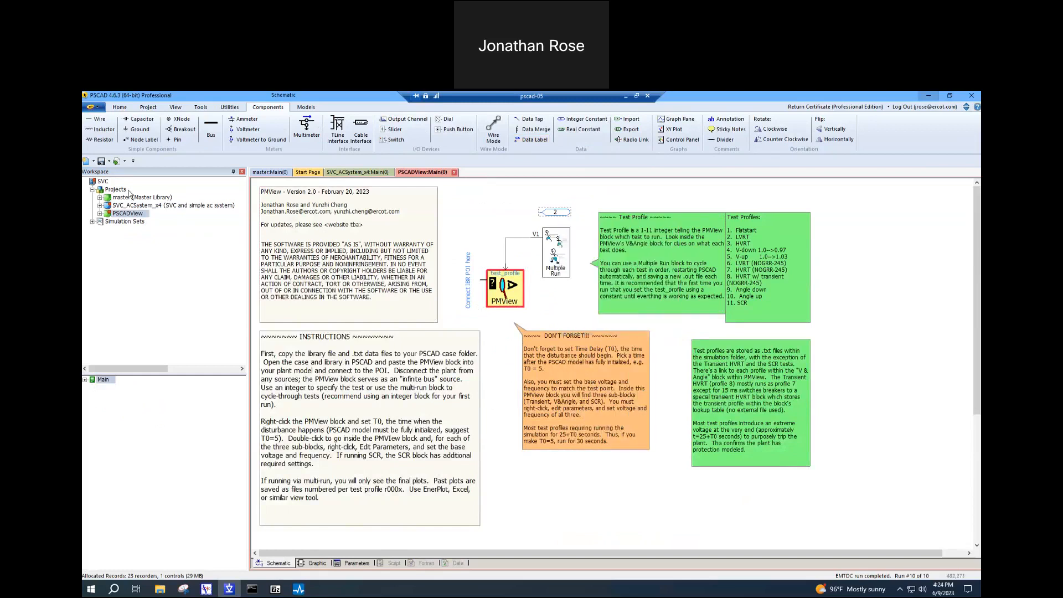
double_click(135, 205)
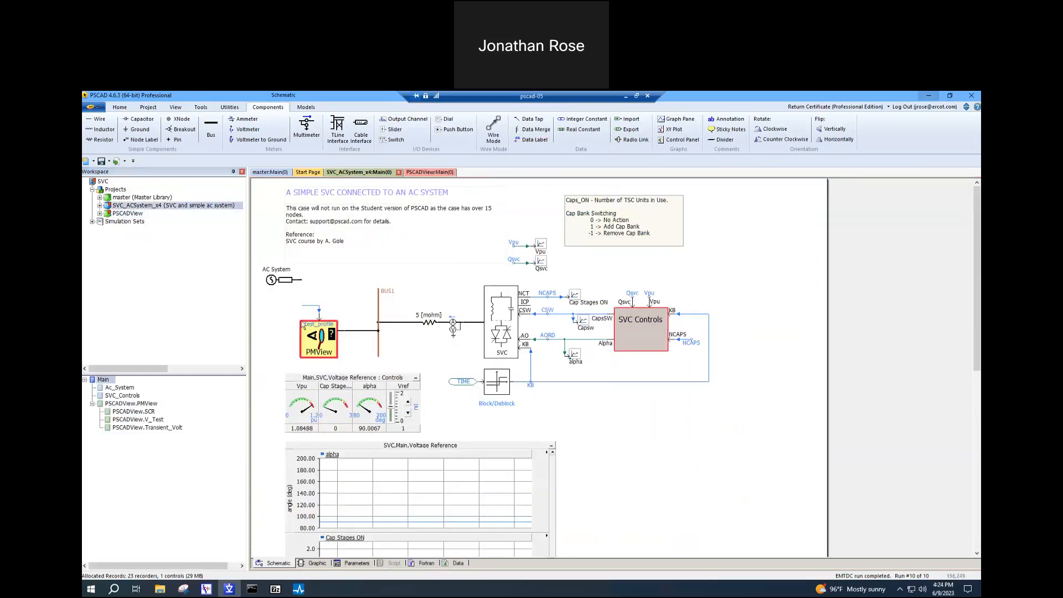
right_click(267, 305)
click(285, 374)
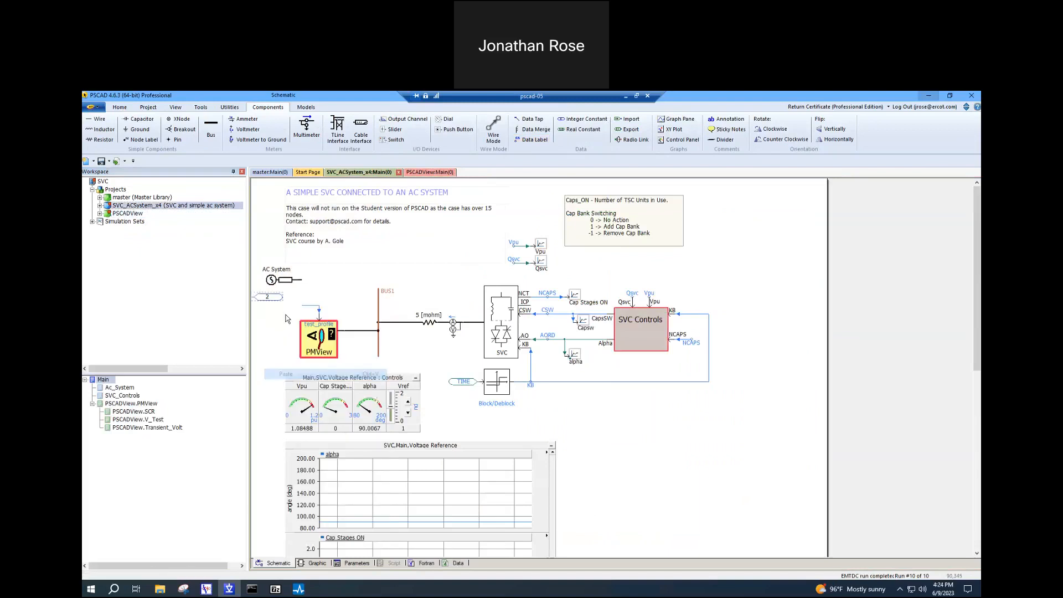
drag(267, 296, 284, 305)
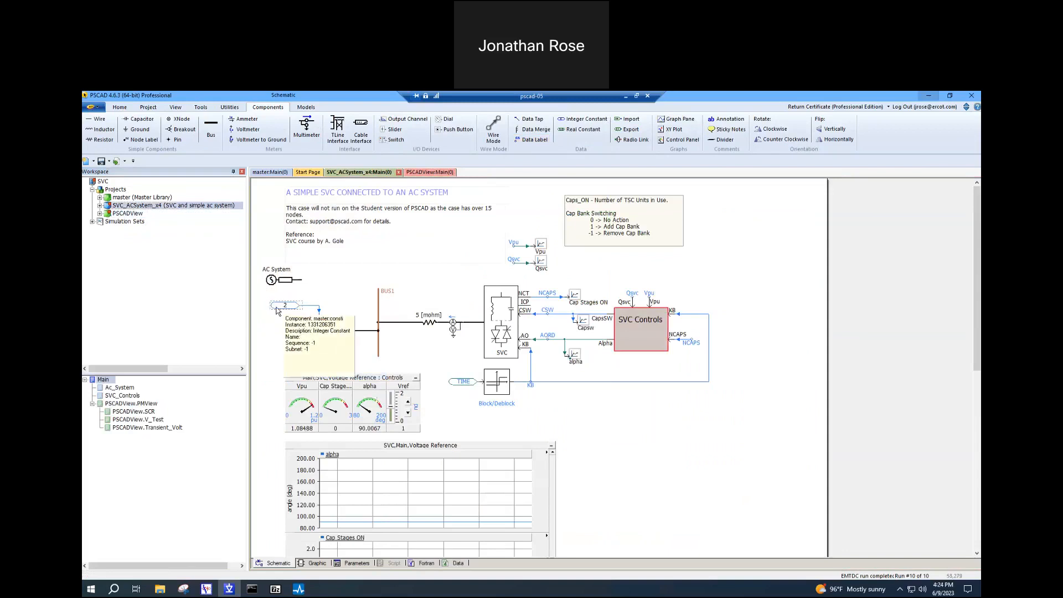
Step: Set the integer constant feeding PMView to 11 to select the SCR test profile
double_click(277, 309)
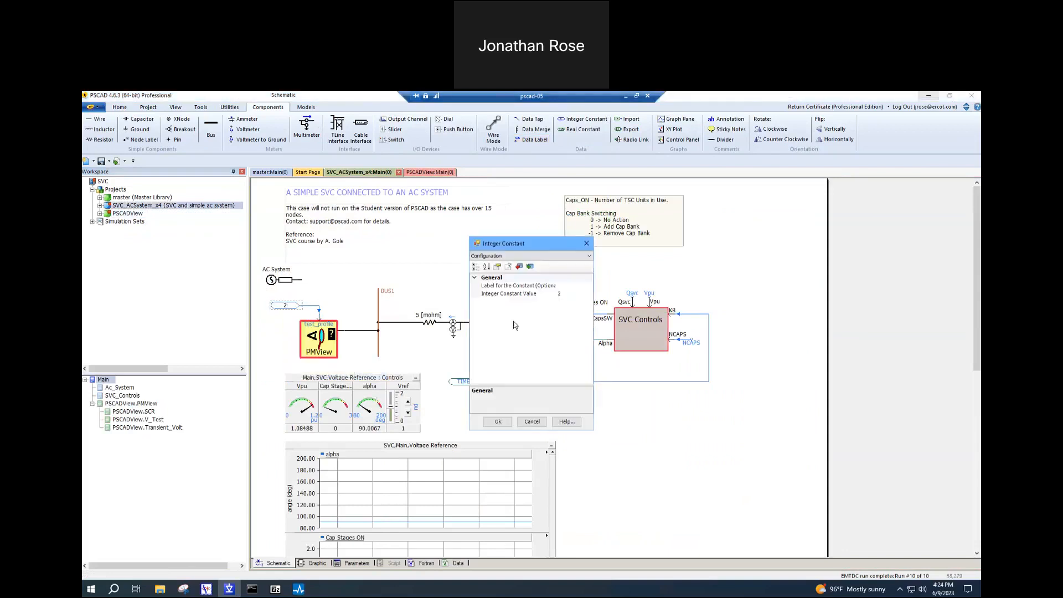
click(547, 294)
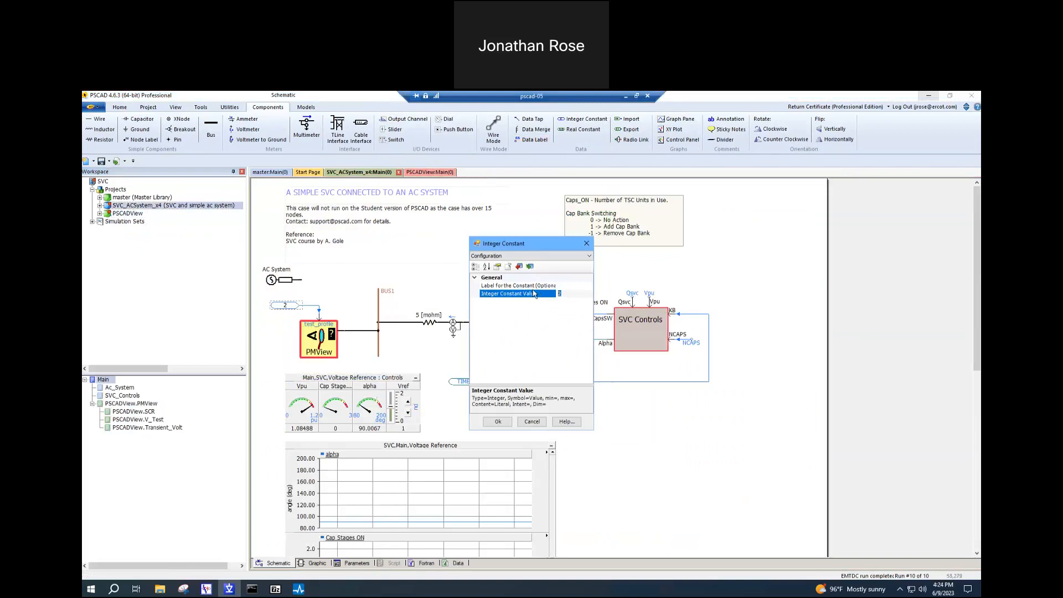
click(497, 422)
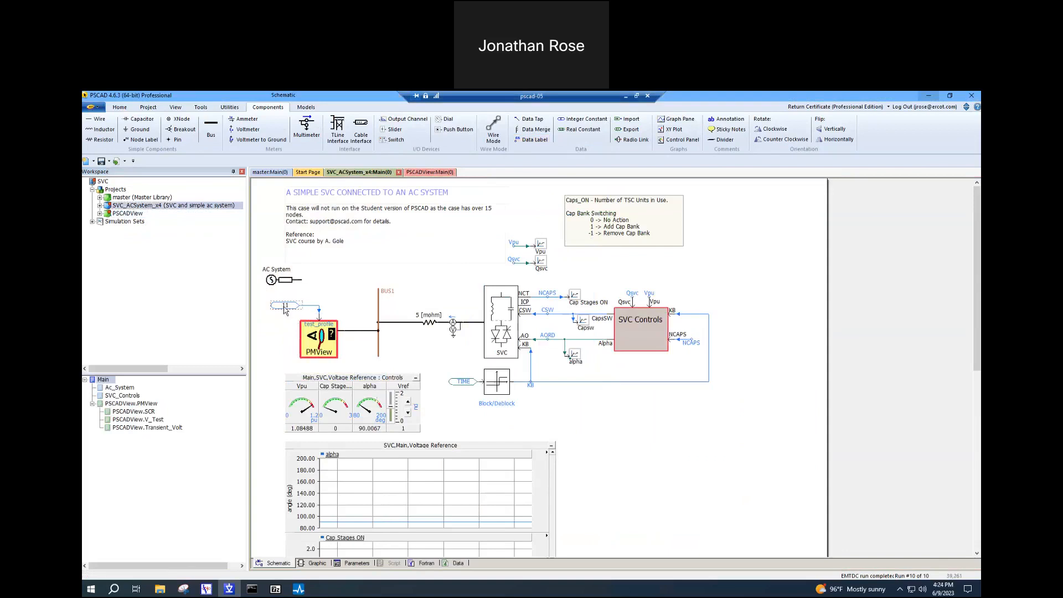
Step: Inside the PMView block, edit the SCR Test block's parameters and set its Generator Maximum Power to 160 MW
click(321, 350)
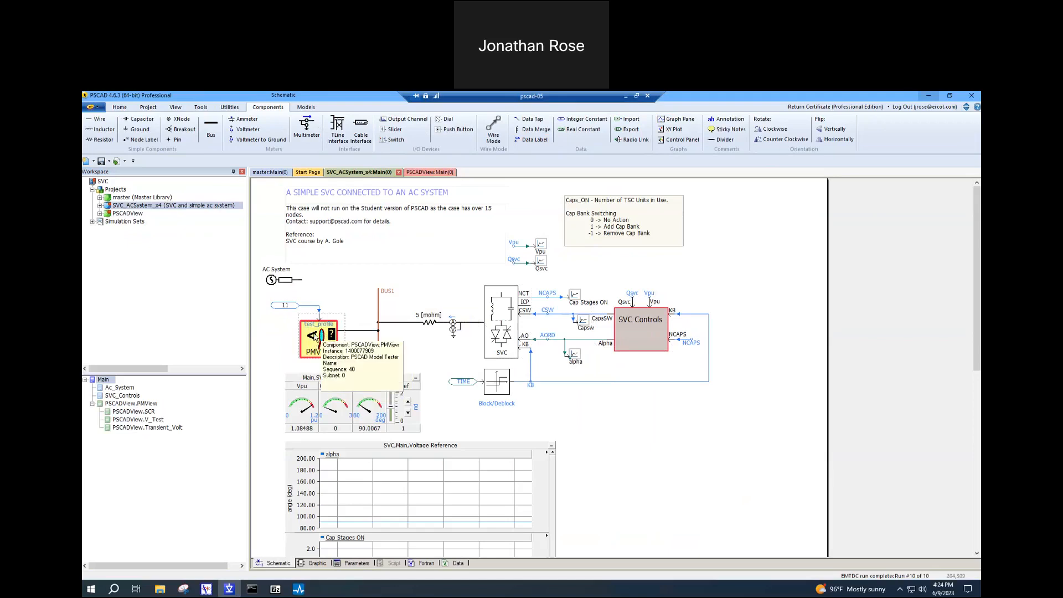
double_click(316, 336)
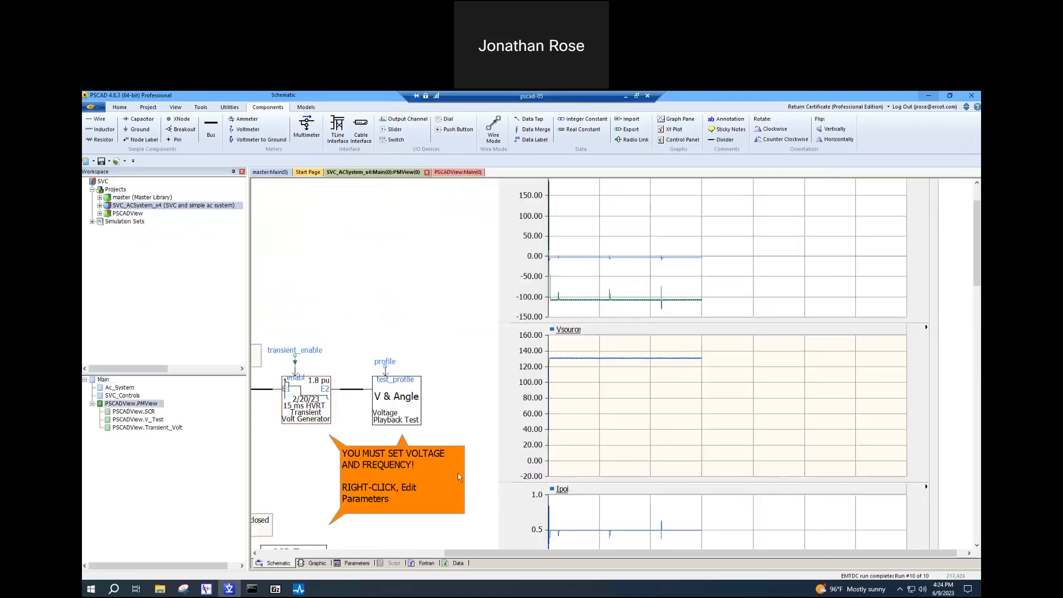
drag(459, 555, 291, 536)
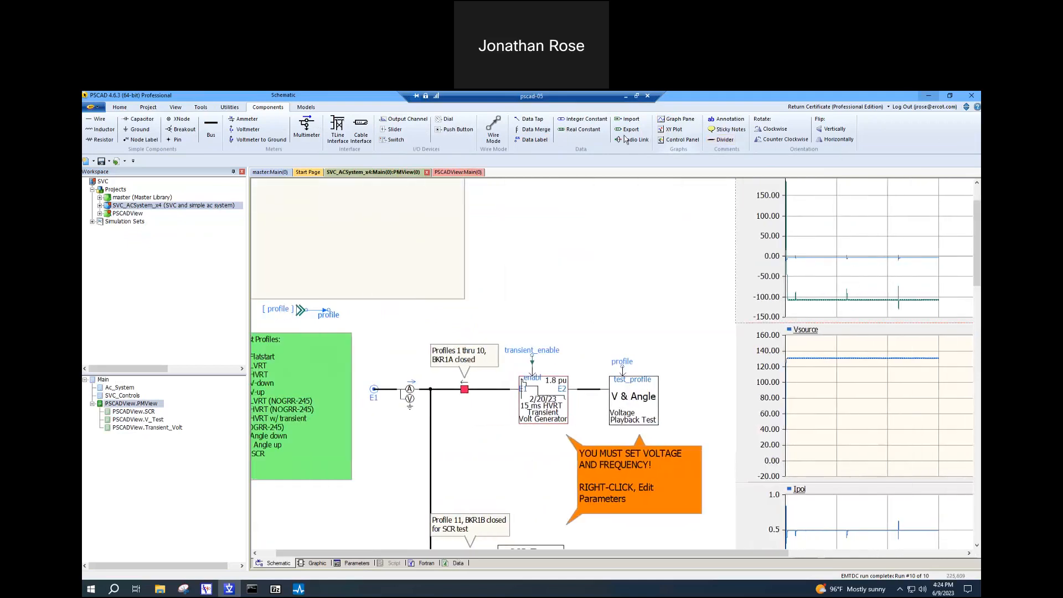
click(117, 107)
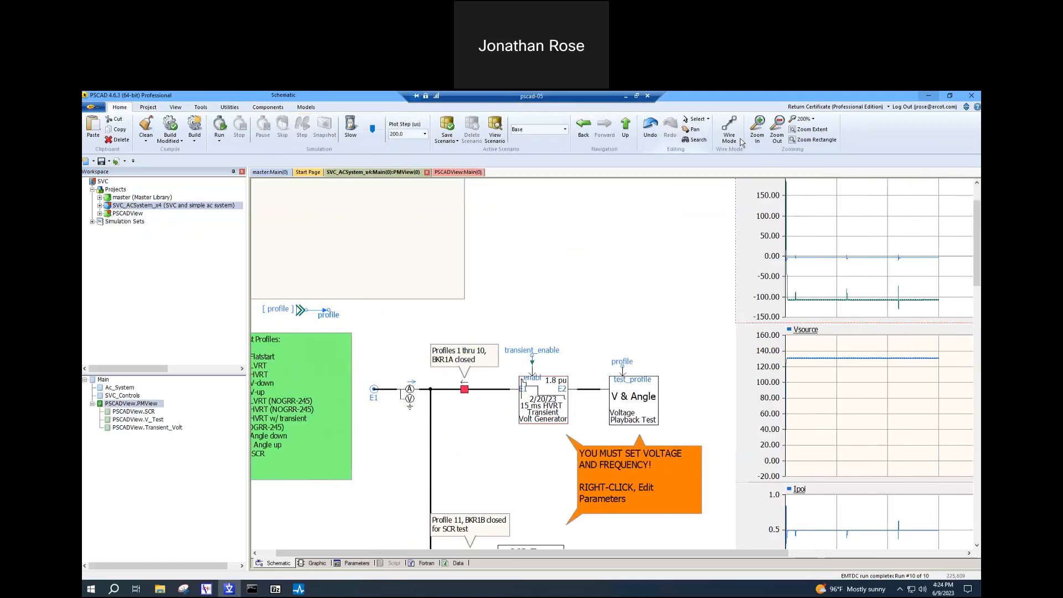
click(776, 125)
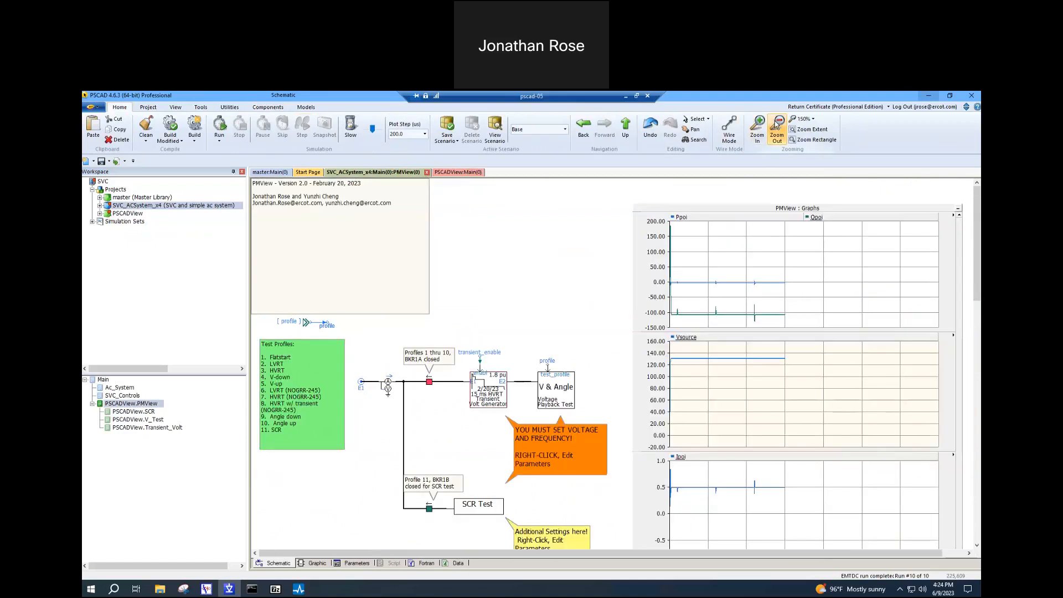
scroll(486, 472, down, 1)
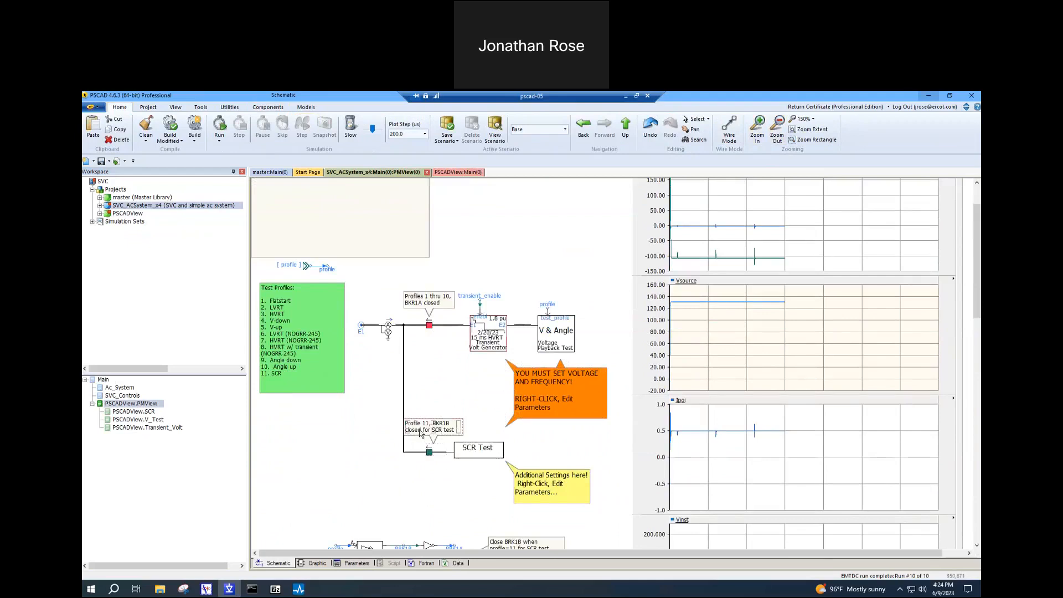
right_click(484, 455)
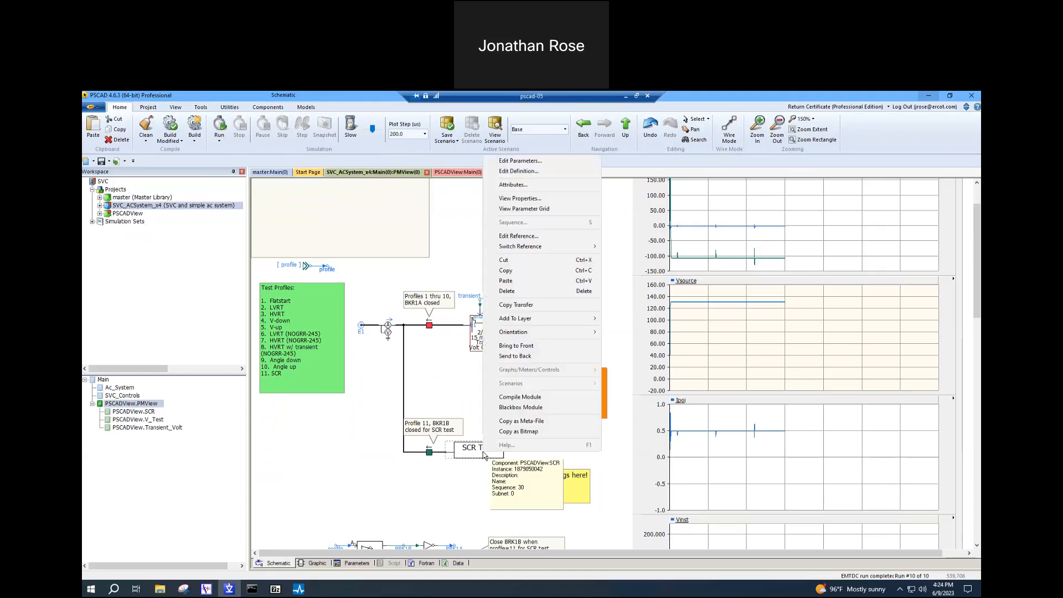
click(517, 162)
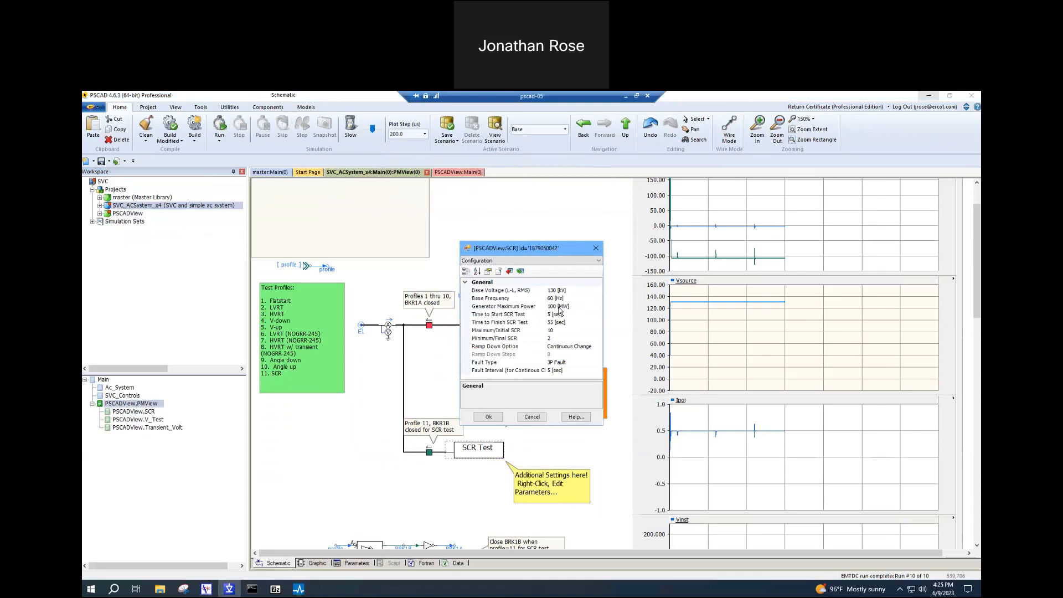
click(556, 306)
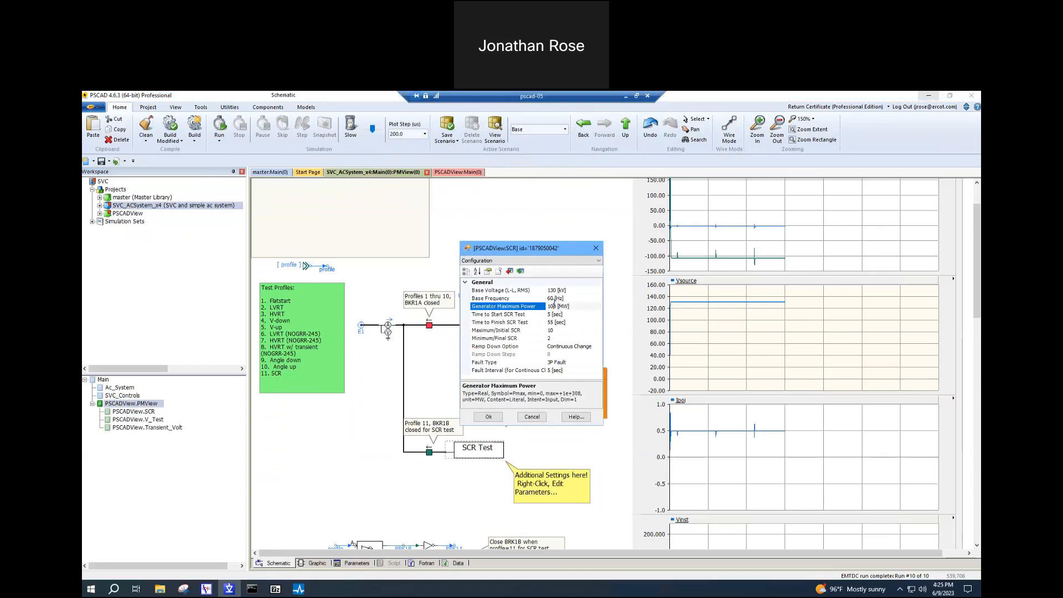
double_click(556, 306)
text(160)
click(568, 314)
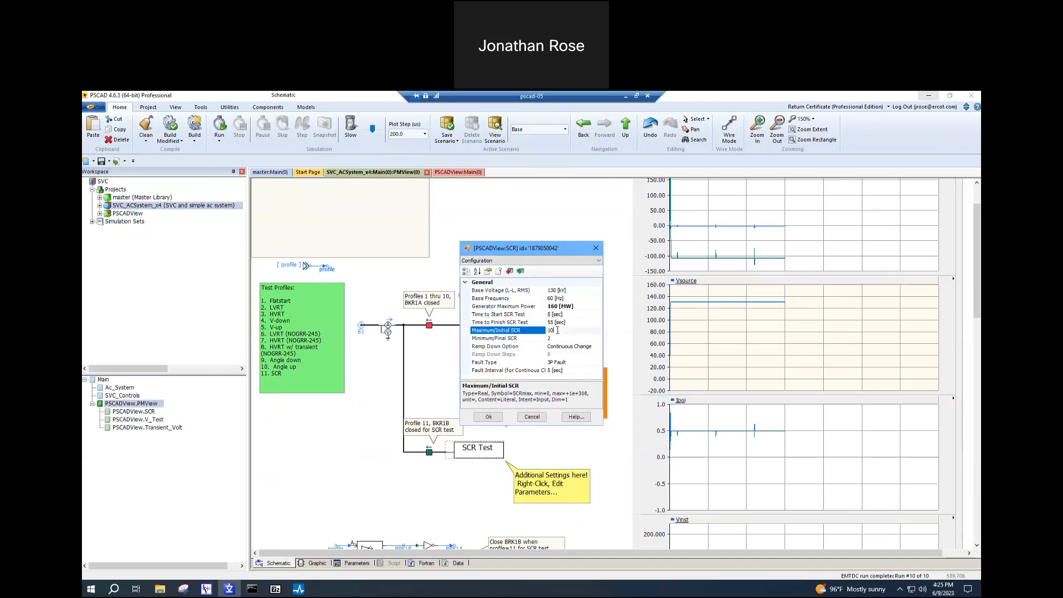
Step: Set the SCR Test block's Time to Finish SCR Test to 30 sec and accept the parameters
click(557, 337)
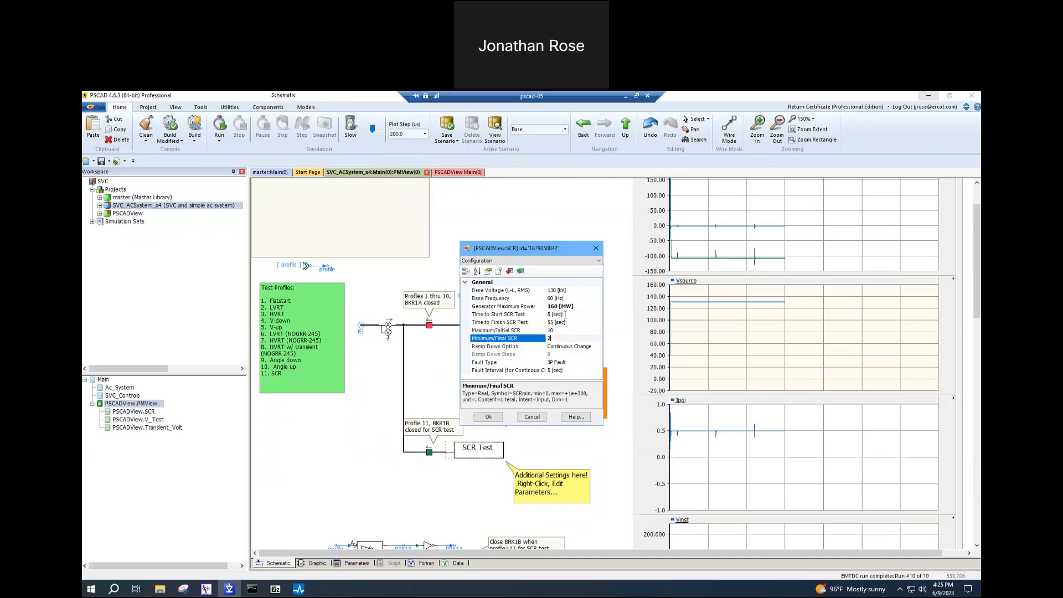
click(560, 314)
click(569, 321)
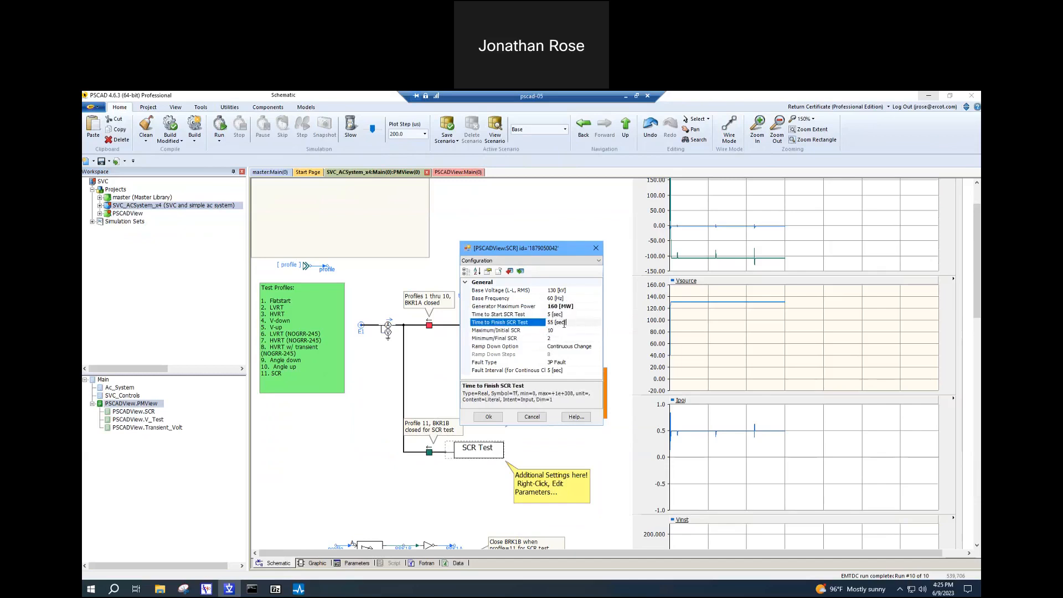
double_click(551, 322)
text(30)
click(563, 338)
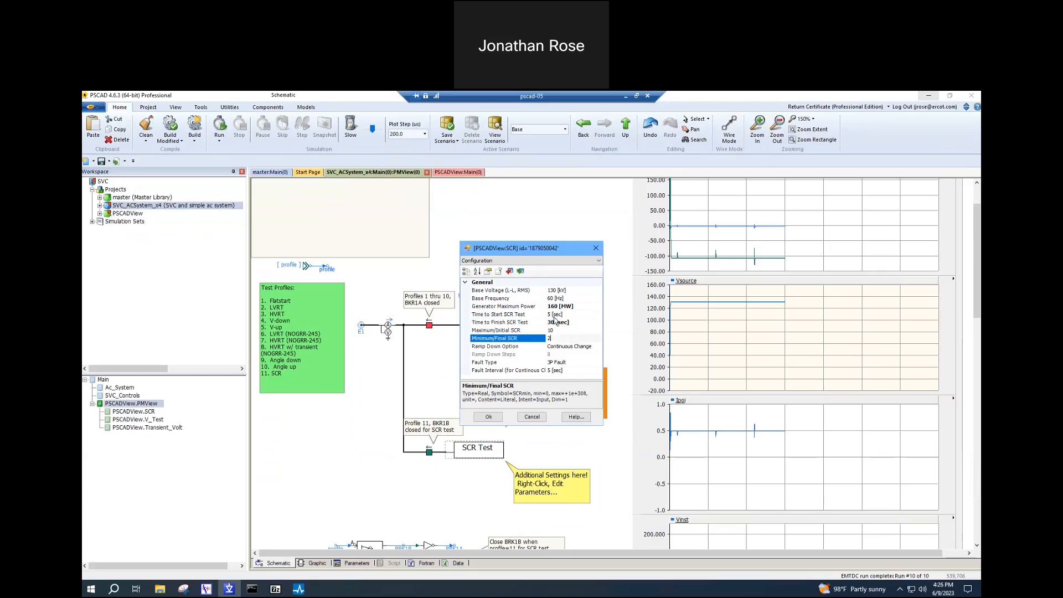
click(566, 370)
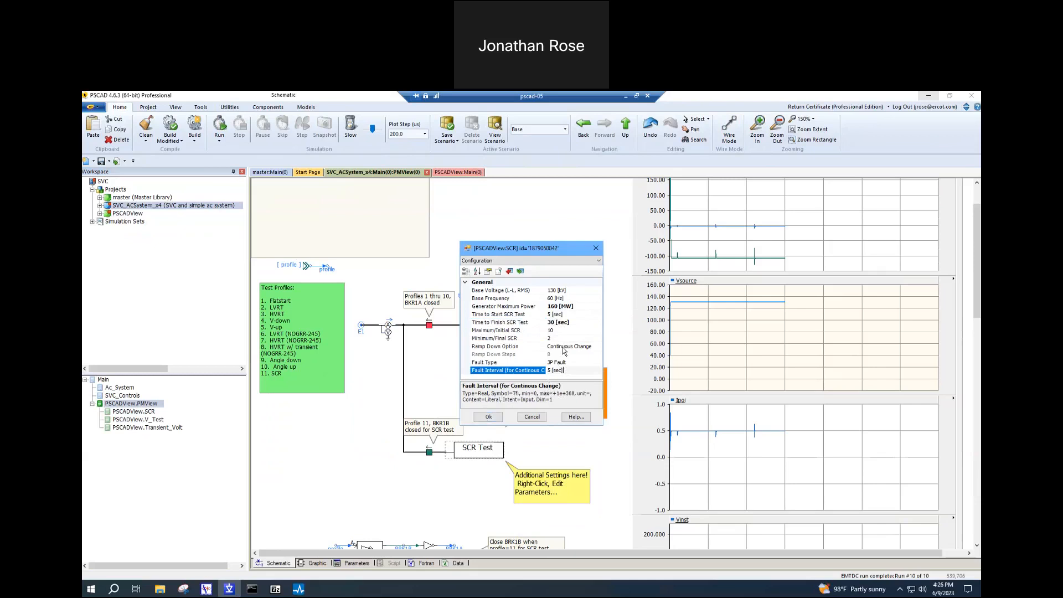
click(497, 422)
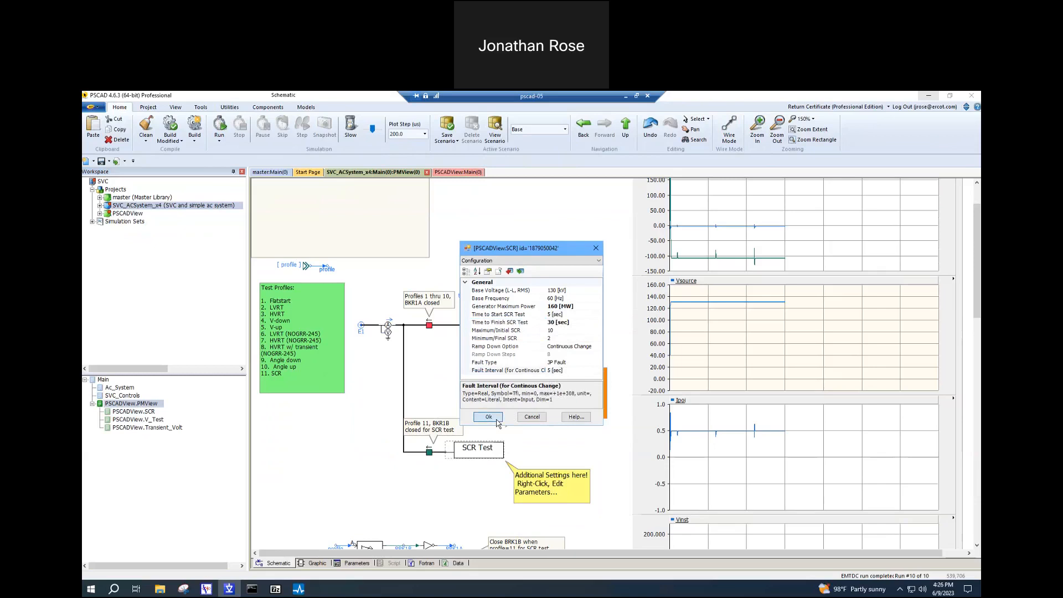
click(488, 417)
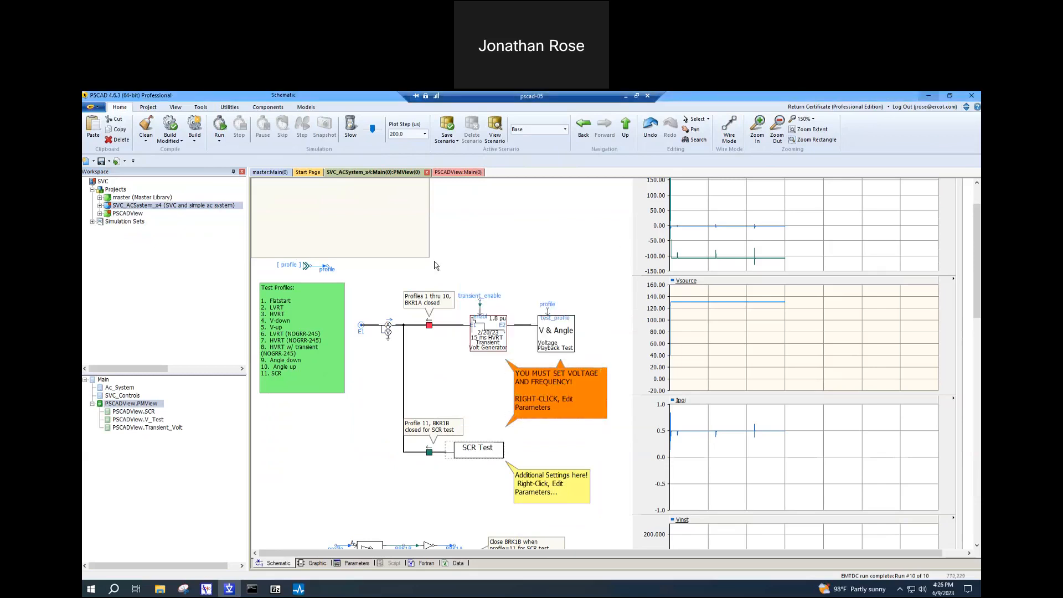
Step: Set the SVC_ACSystem_x4 project's duration of run to 35 sec
right_click(204, 207)
click(220, 211)
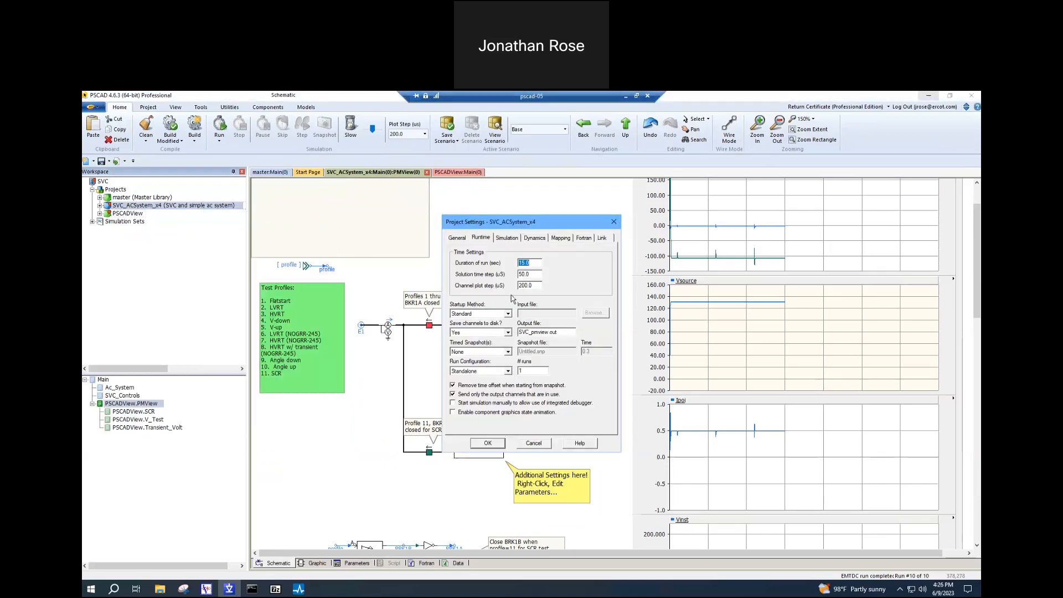
text(35)
click(484, 444)
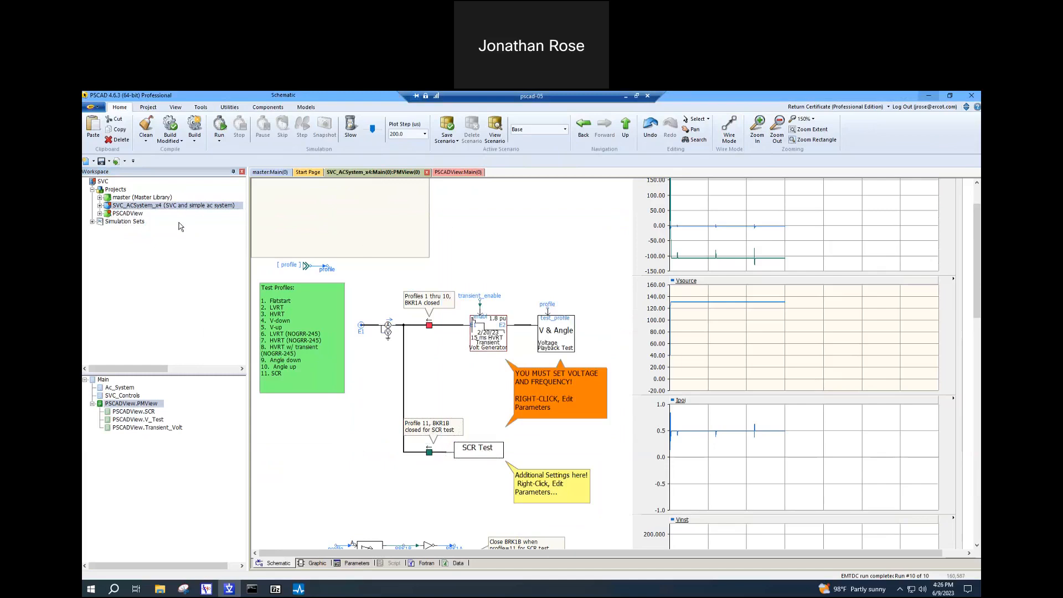
Step: In the SVC_ACSystem_x4 project settings, choose Yes for saving channels to disk
right_click(183, 205)
click(215, 213)
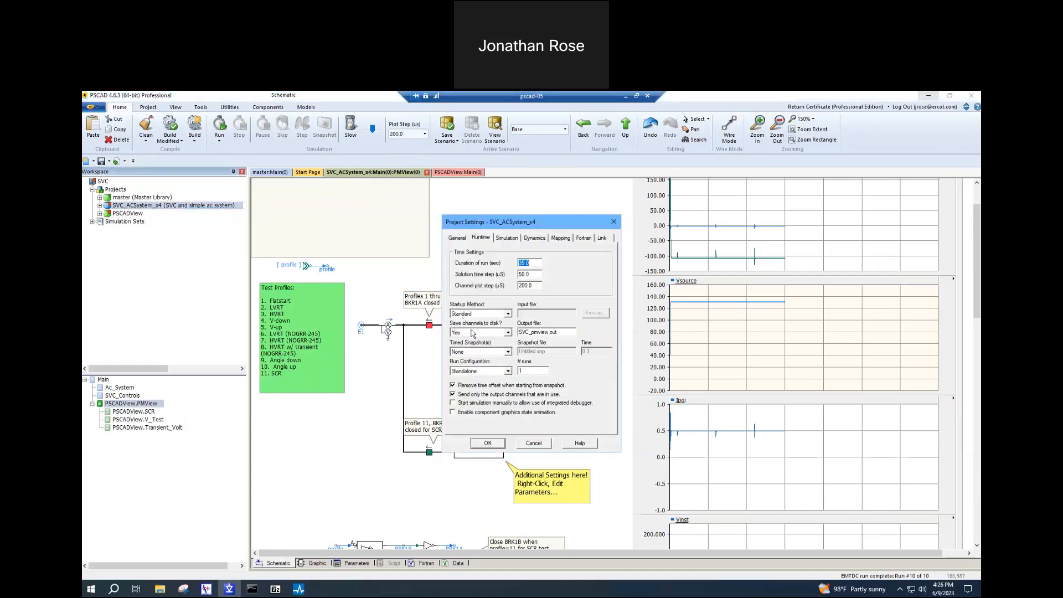
click(489, 332)
click(489, 332)
click(508, 334)
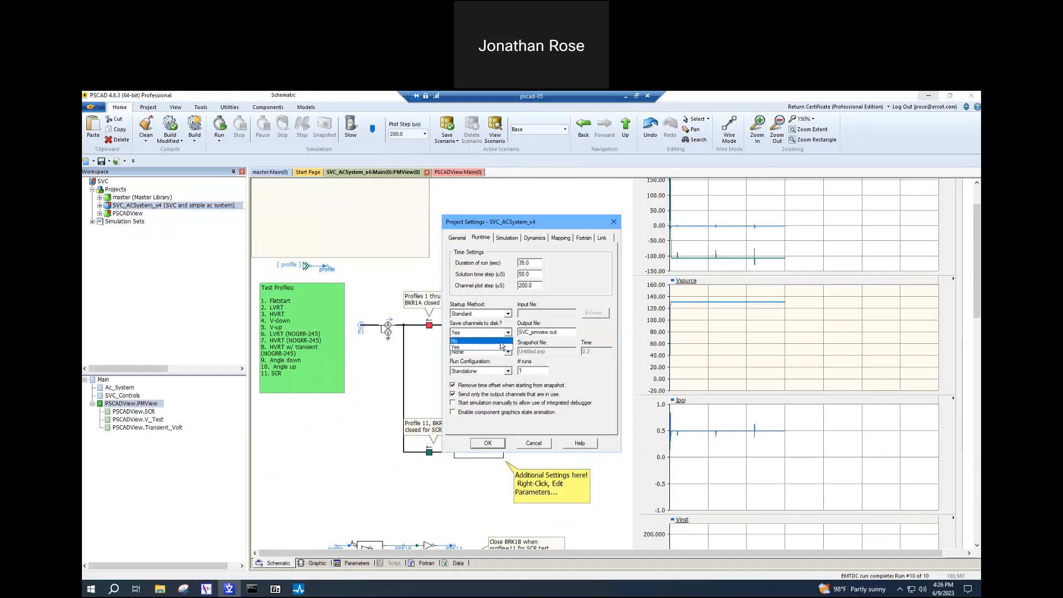
click(501, 347)
Step: Edit the project's output file name in the runtime settings and return to the project's main page
click(552, 331)
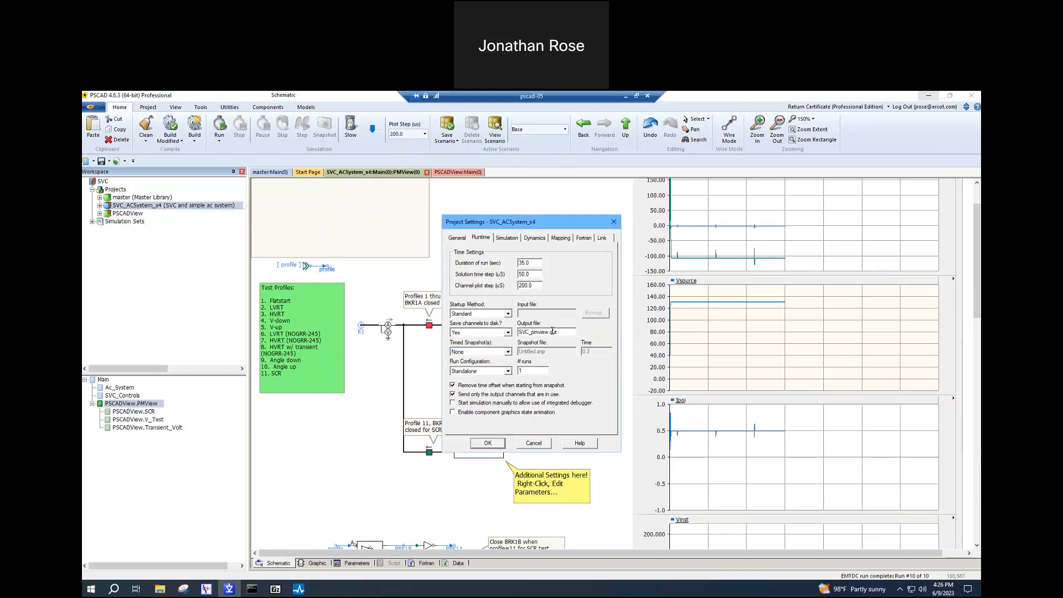
key(BackSpace)
key(BackSpace)
key(BackSpace)
key(BackSpace)
key(BackSpace)
key(BackSpace)
key(BackSpace)
click(475, 442)
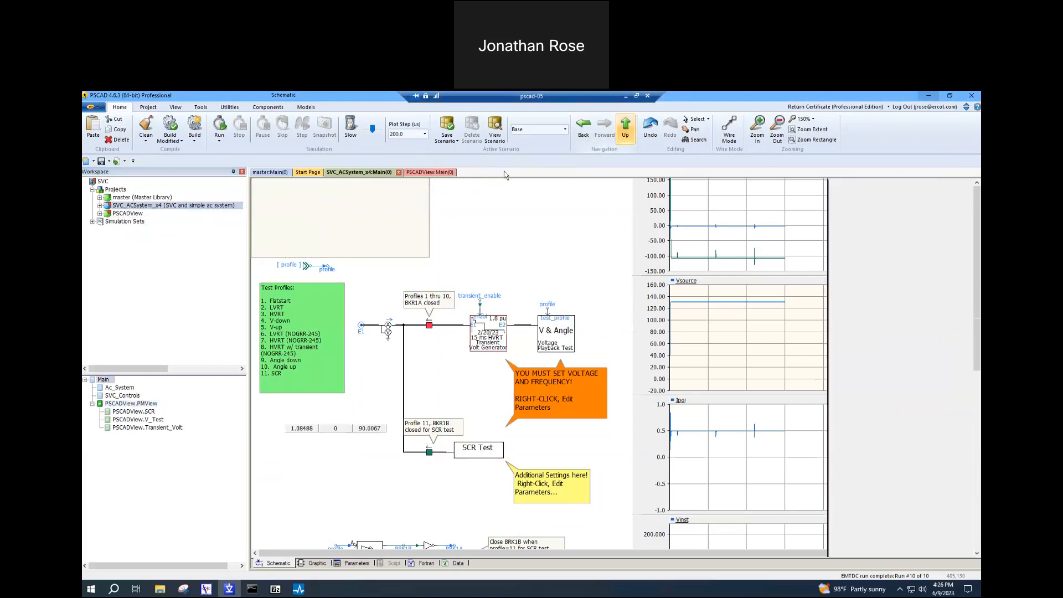
click(625, 127)
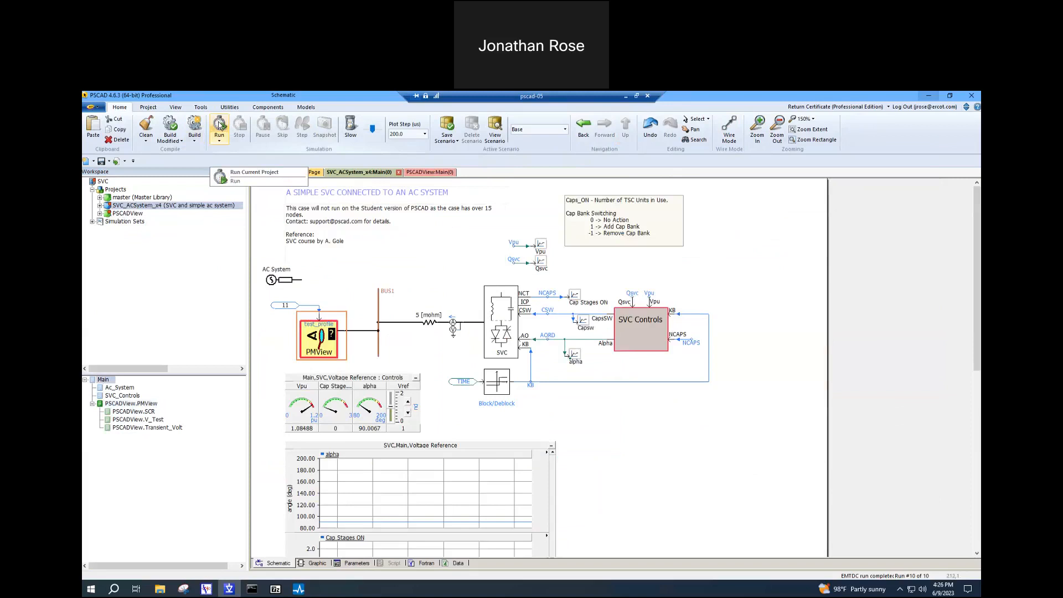
Step: Run the SVC_ACSystem_x4 simulation, dismiss the build messages and view the result graphs on the main page
click(220, 127)
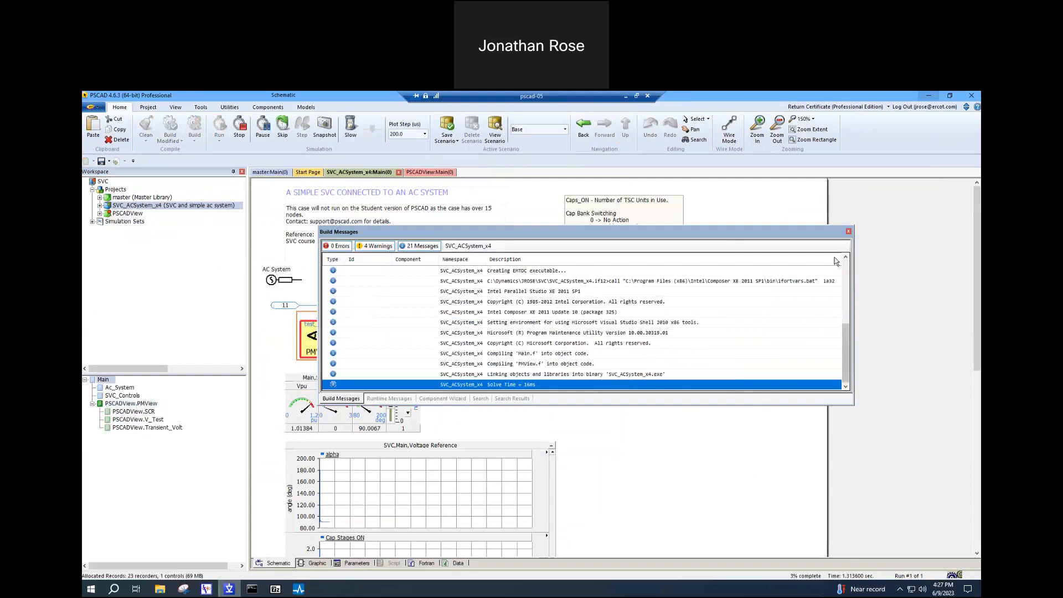
click(848, 232)
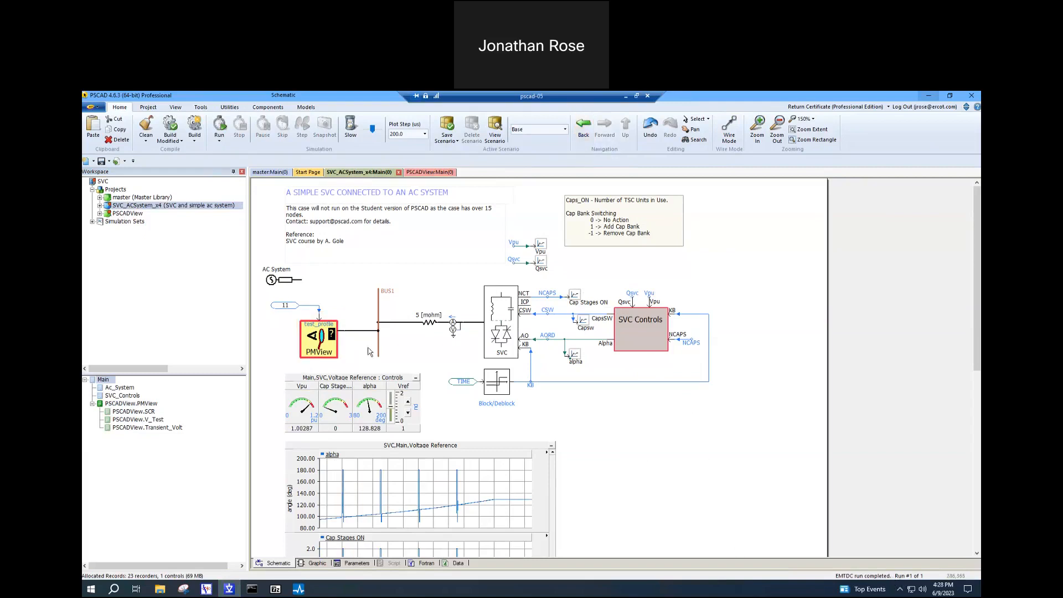
click(393, 485)
scroll(393, 486, down, 3)
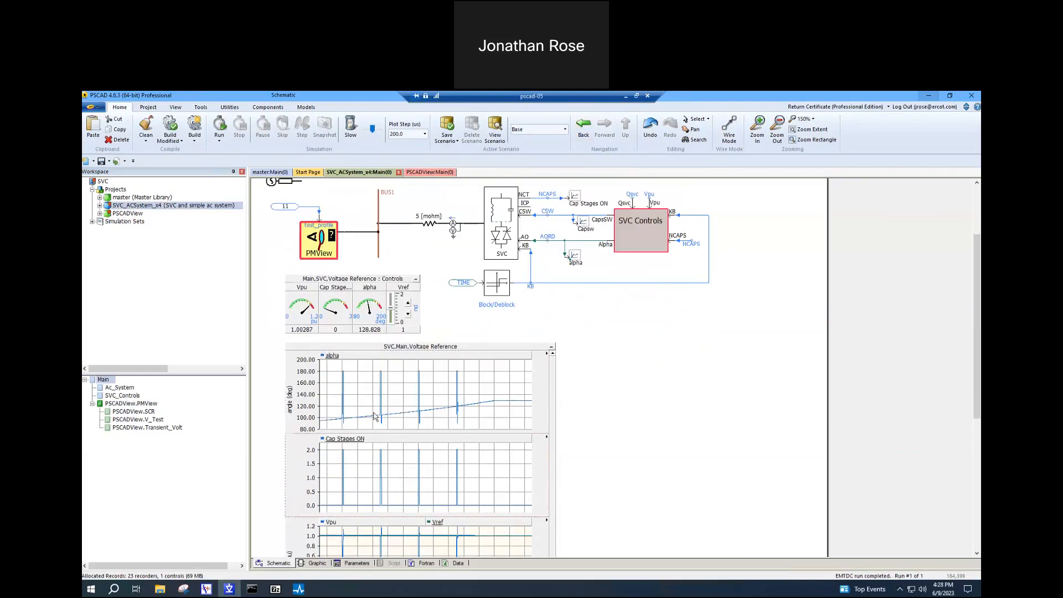
Step: Open the SCR Test module's page inside the PMView component and show its result graphs
click(321, 256)
double_click(320, 251)
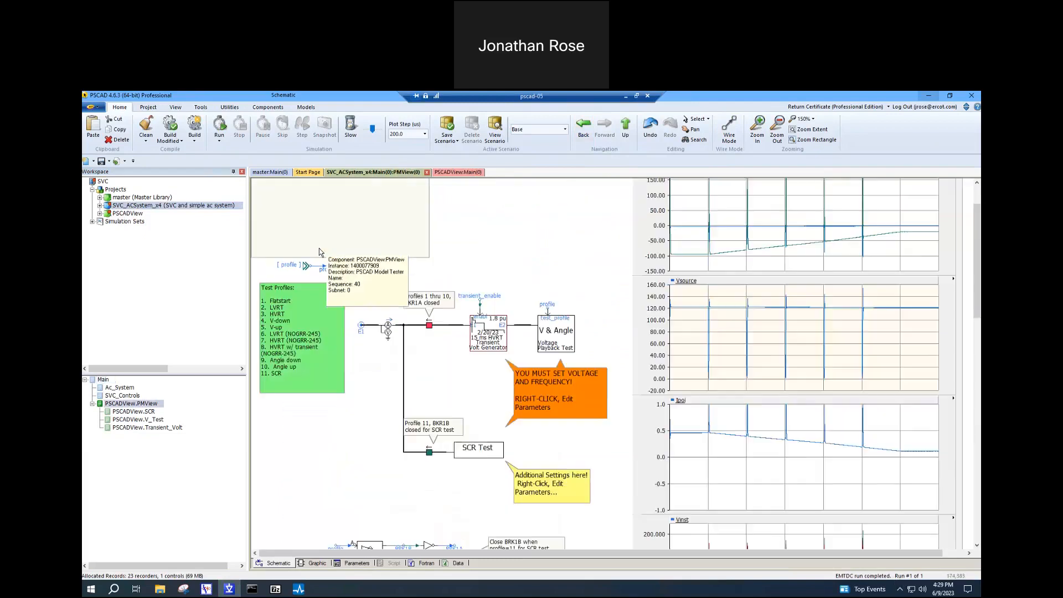
double_click(481, 451)
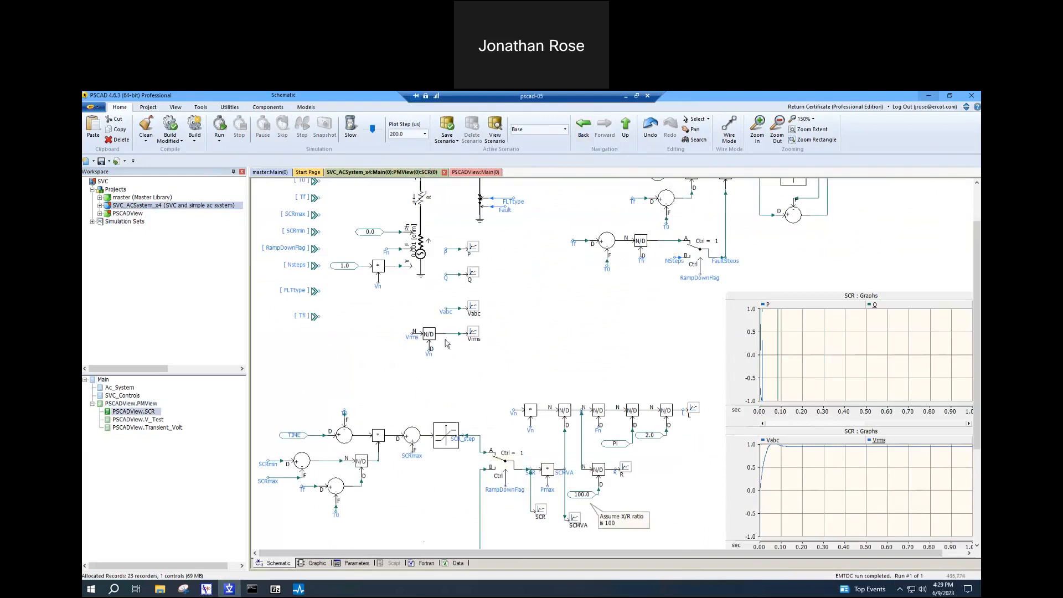
drag(712, 556, 810, 550)
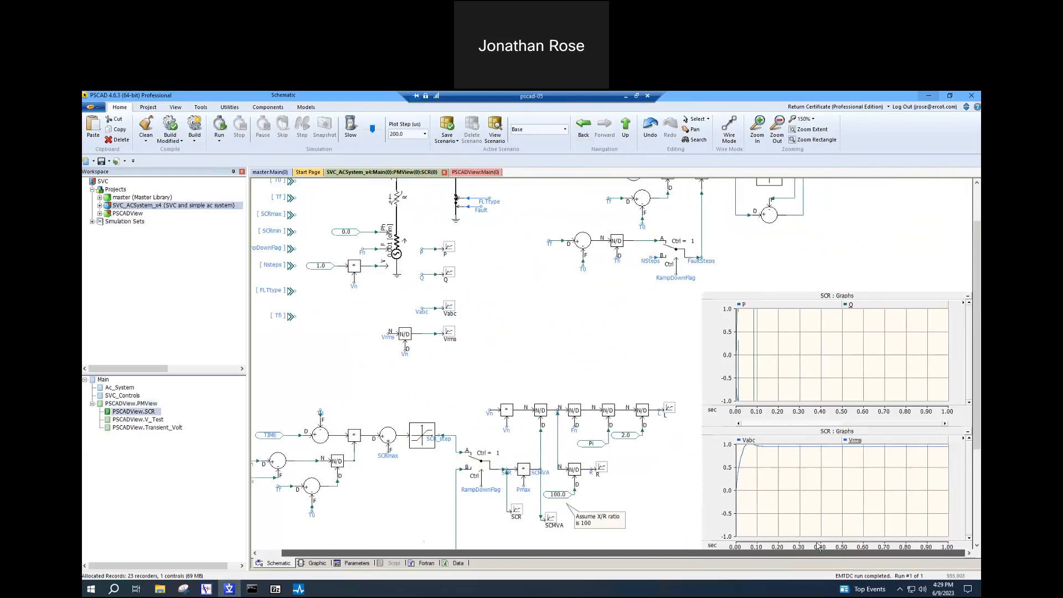
scroll(841, 498, down, 3)
Step: Fit the time axes of the Vabc/Vrms graph and the SCR/SCMVA graph to their data
mouse_move(908, 427)
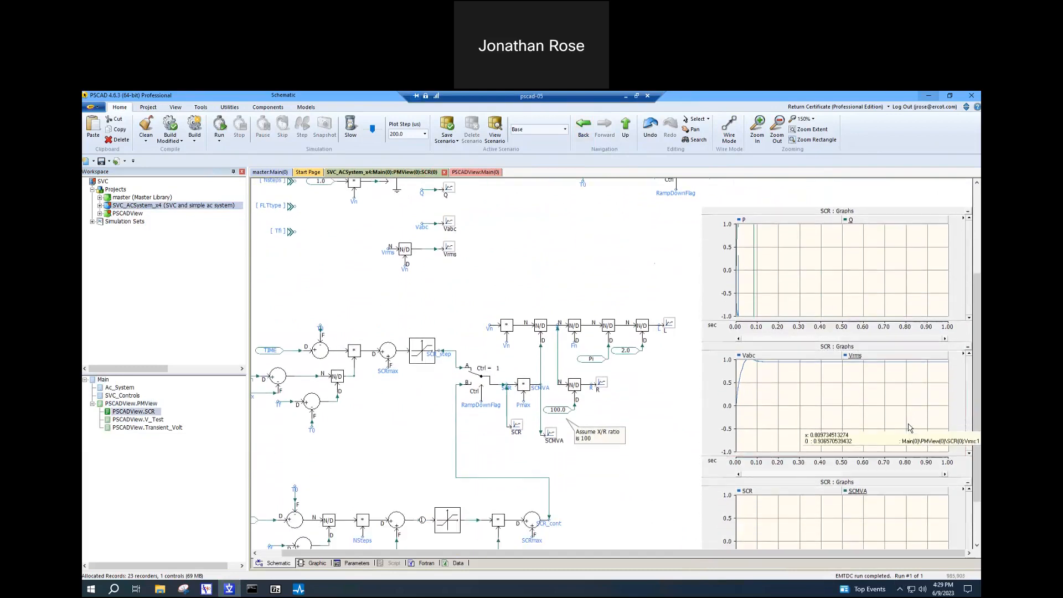
scroll(908, 427, down, 1)
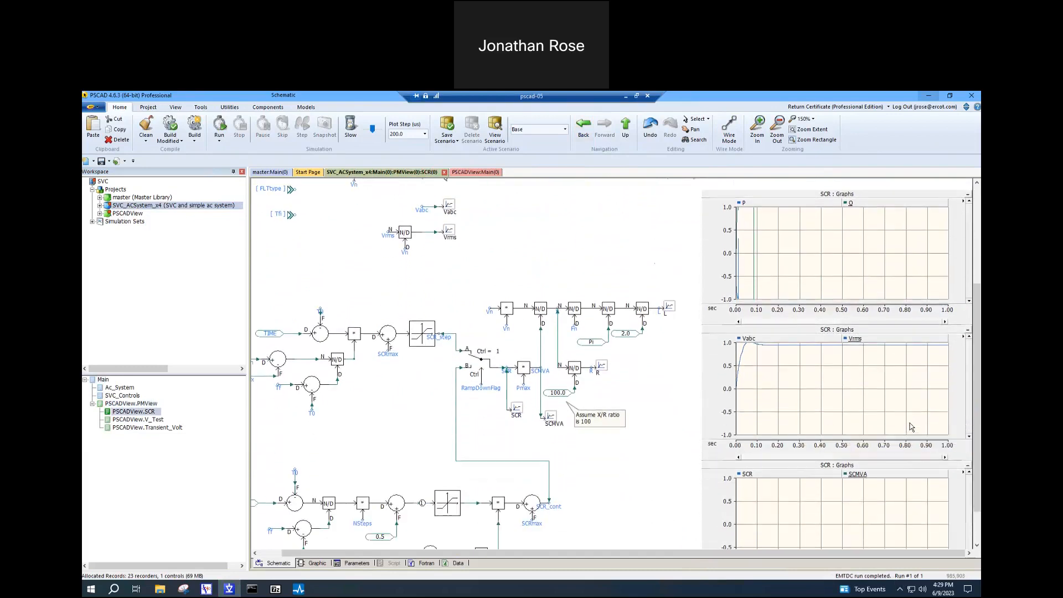
key(x)
scroll(890, 446, down, 3)
click(854, 485)
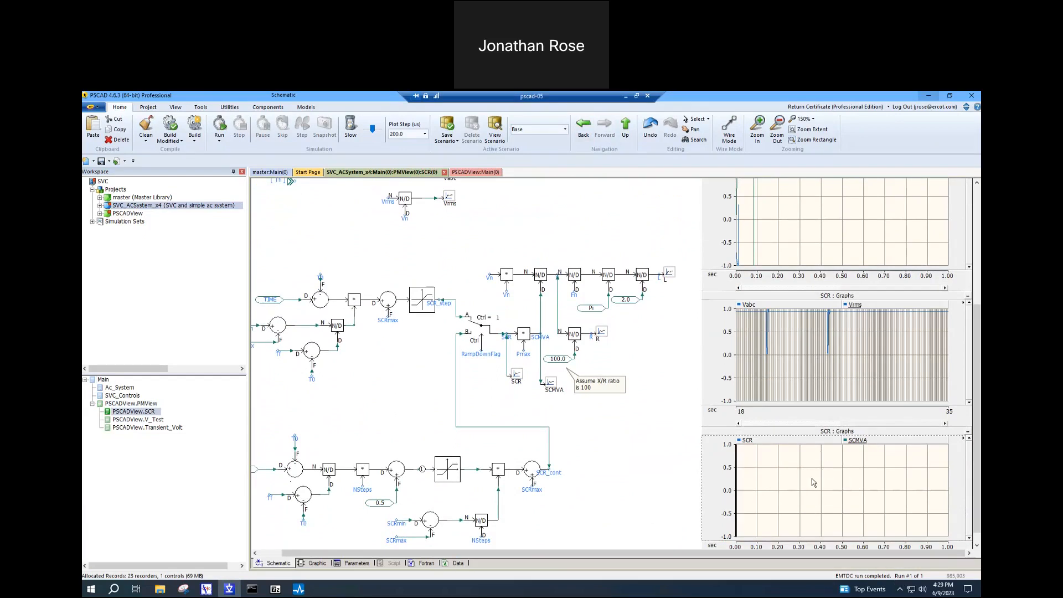
key(x)
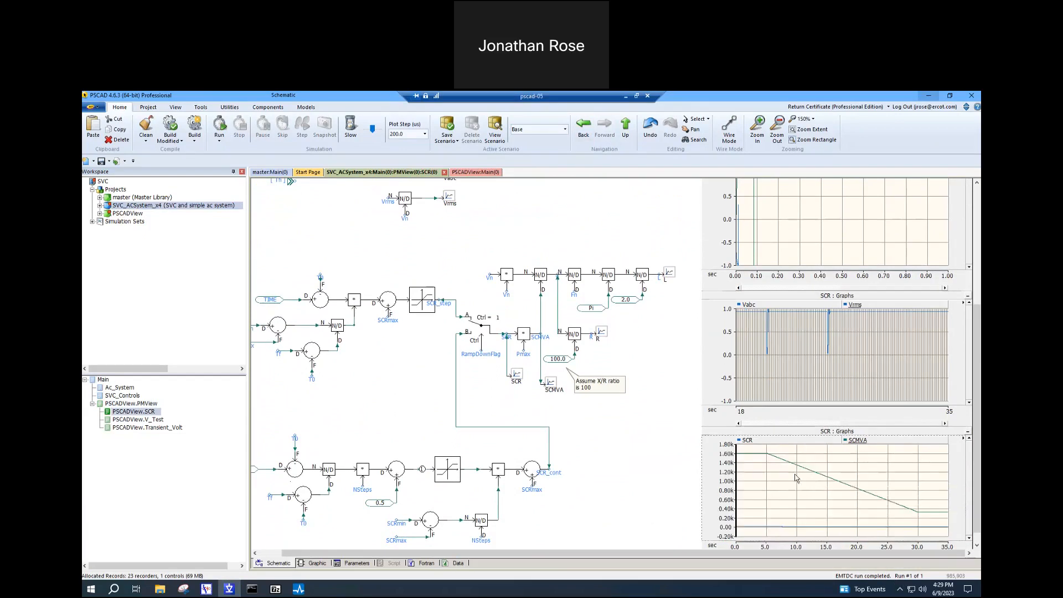
scroll(795, 477, down, 1)
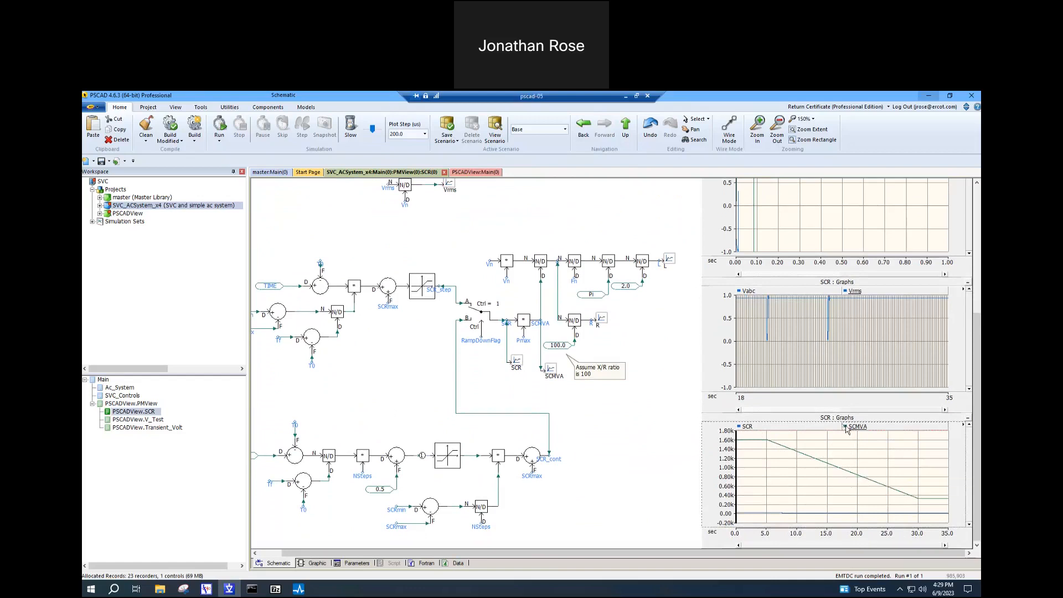
Step: Hide the SCMVA curve in the SCR/SCMVA graph and fit the vertical axis to the SCR curve
mouse_move(845, 429)
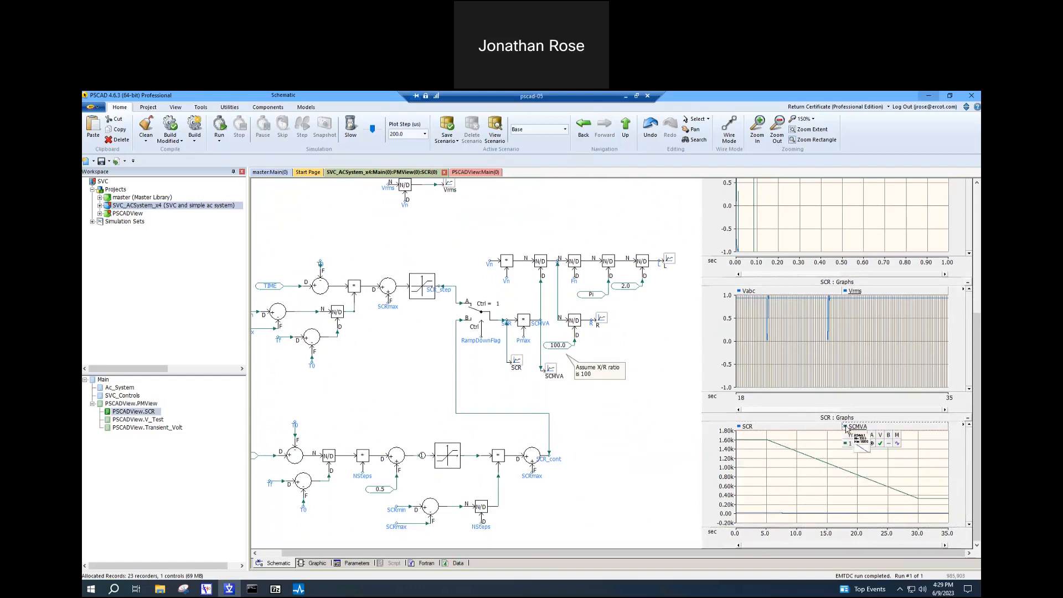
click(880, 443)
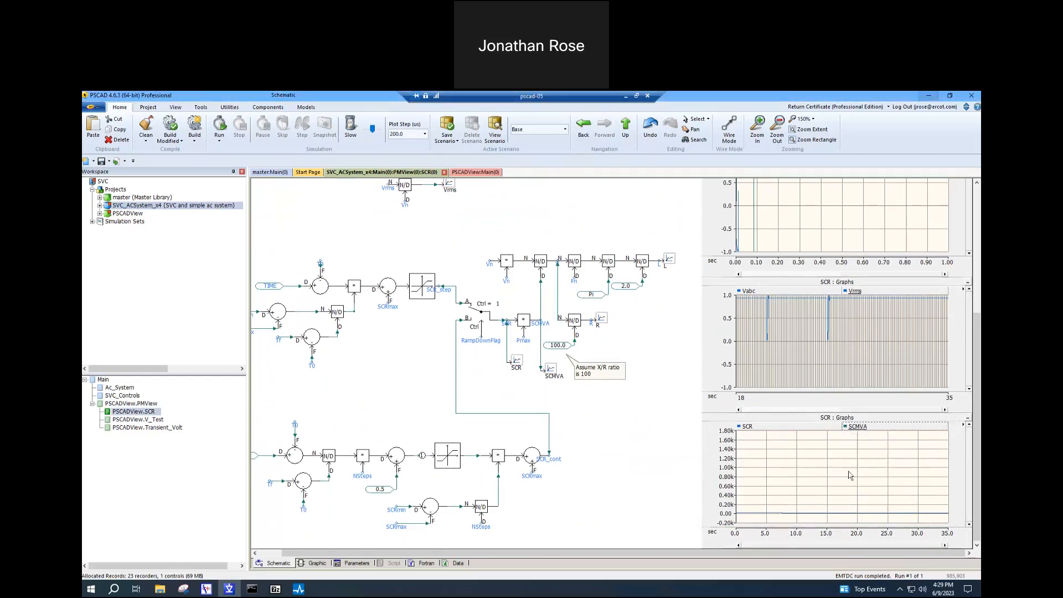
key(y)
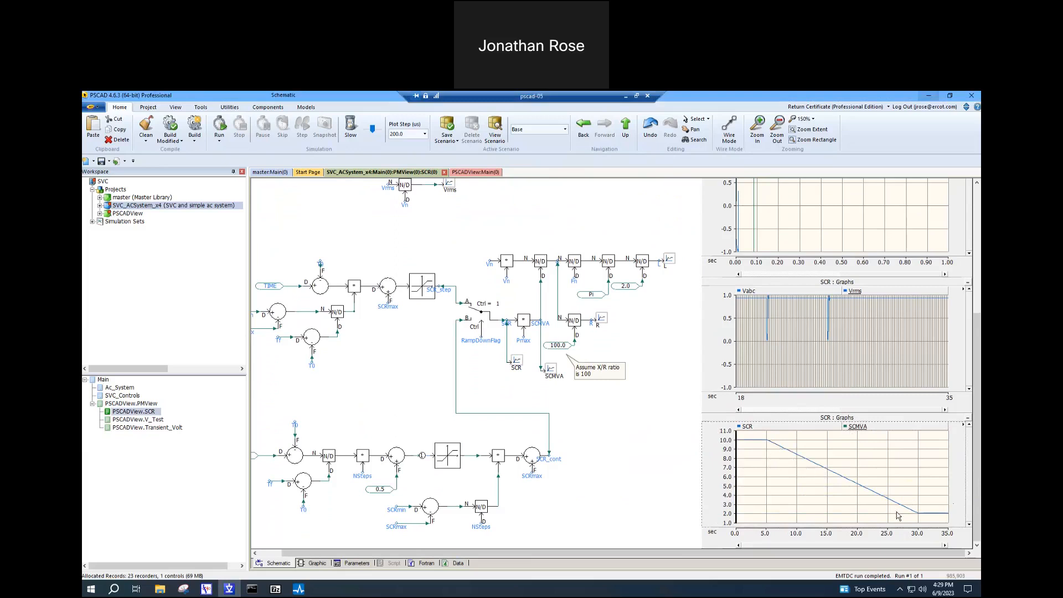
Step: Reset the Vabc/Vrms graph to the full extents of both axes
mouse_move(900, 519)
click(853, 340)
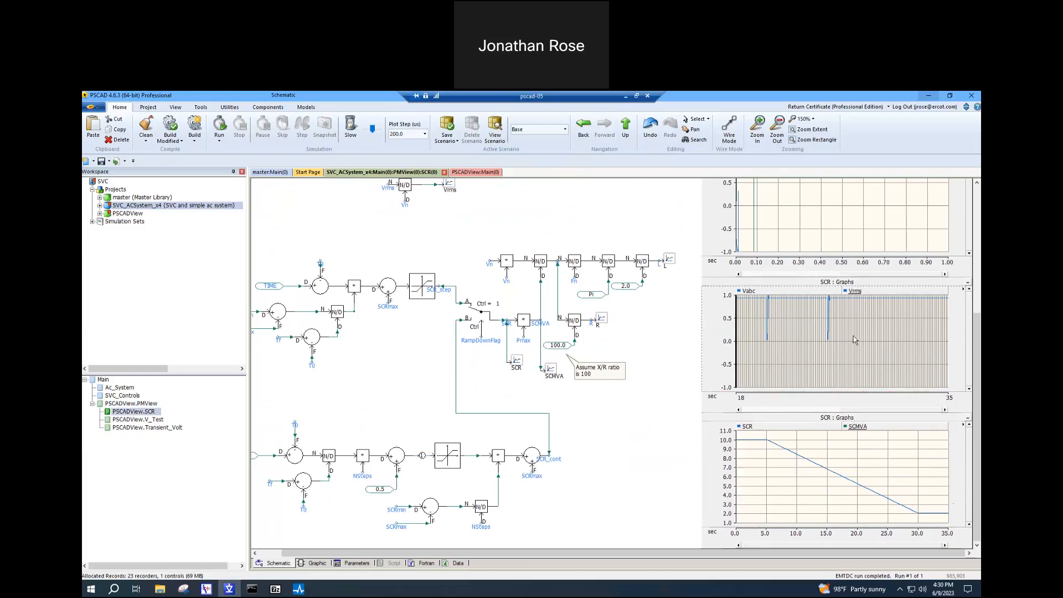
key(r)
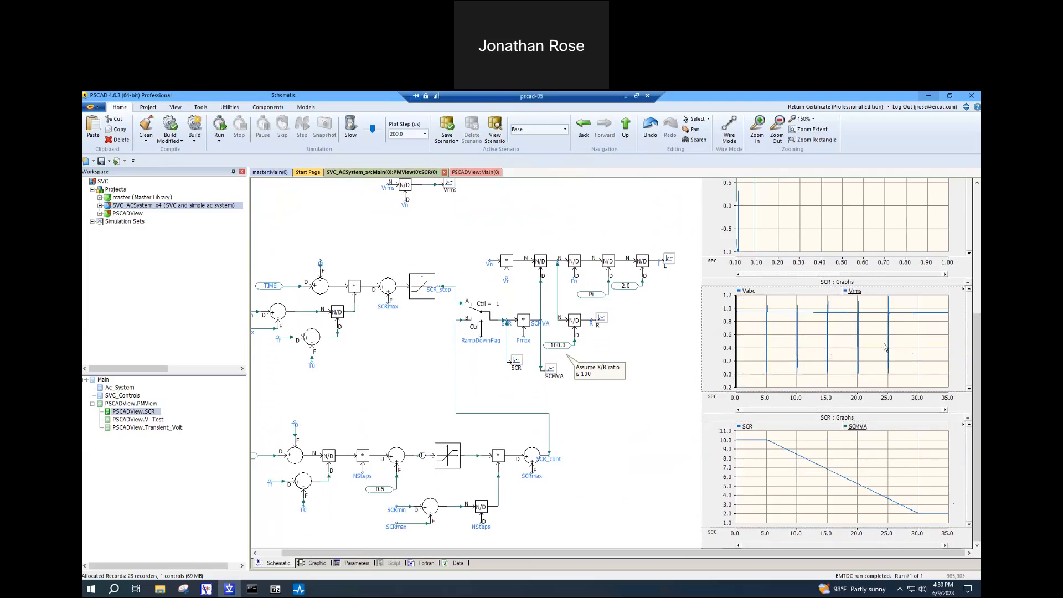
Step: Fit the P/Q graph to the full run and examine the power, voltage and SCR curves across the faults
mouse_move(885, 347)
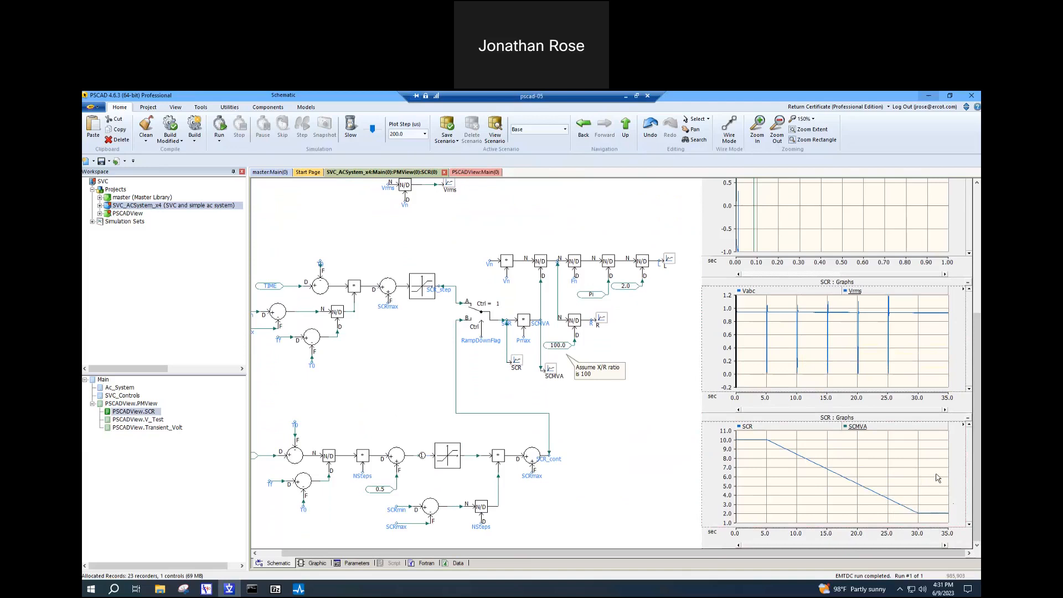
scroll(939, 474, up, 1)
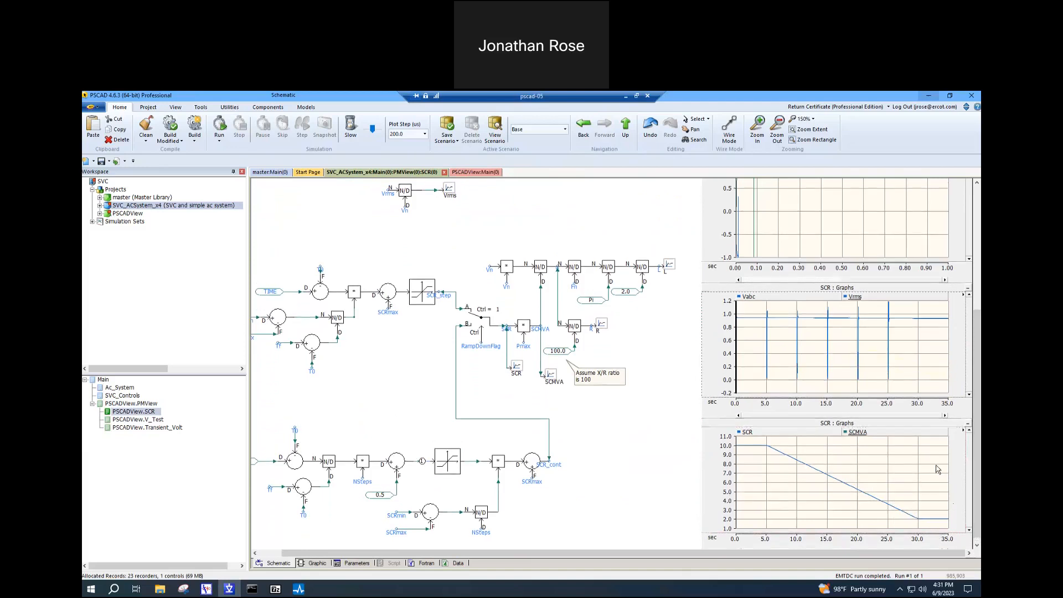
scroll(938, 470, up, 3)
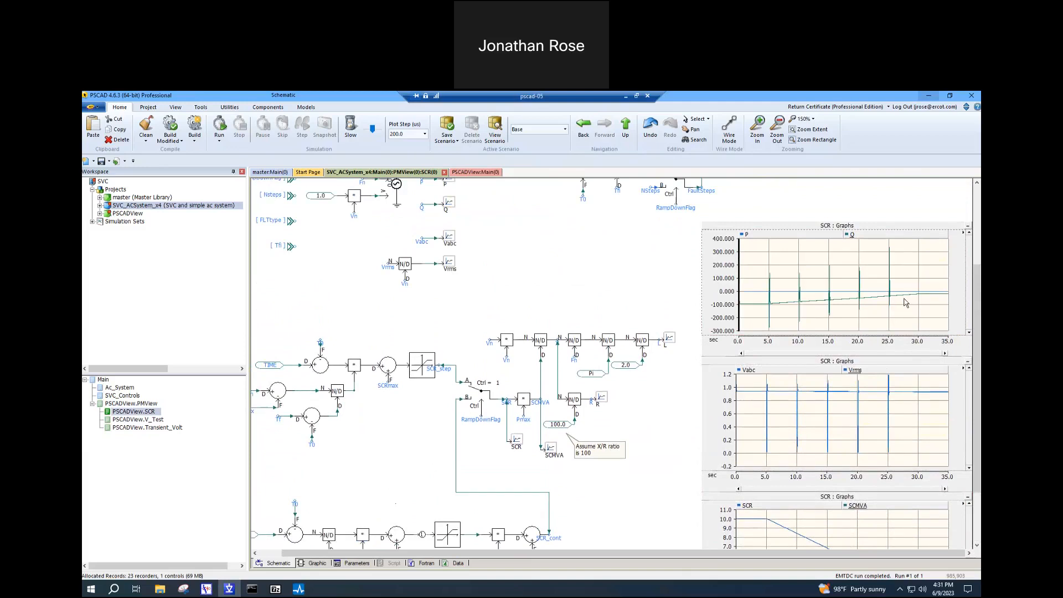
mouse_move(906, 302)
scroll(929, 320, down, 1)
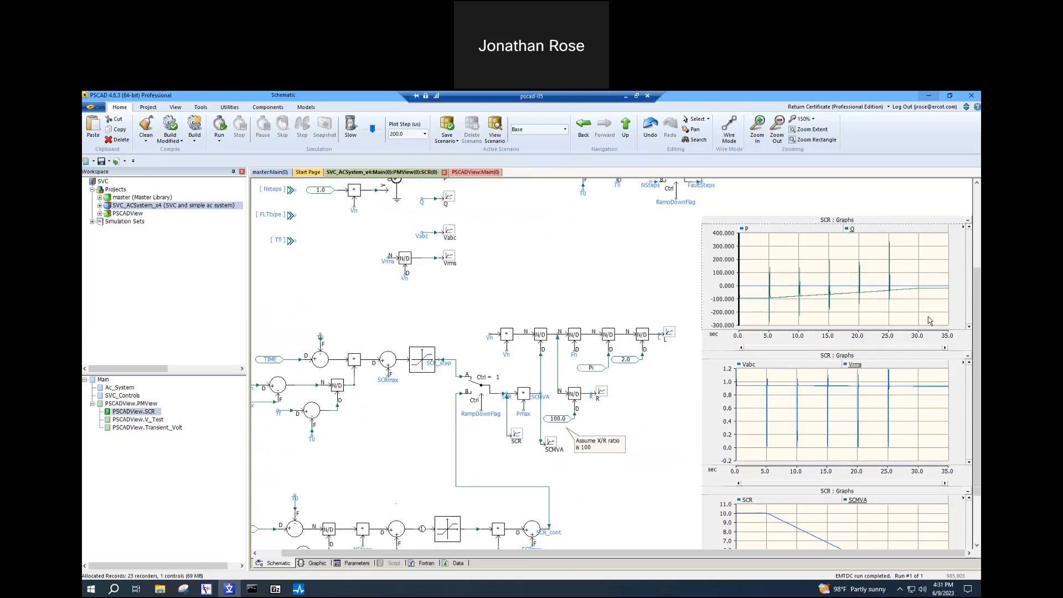
mouse_move(929, 320)
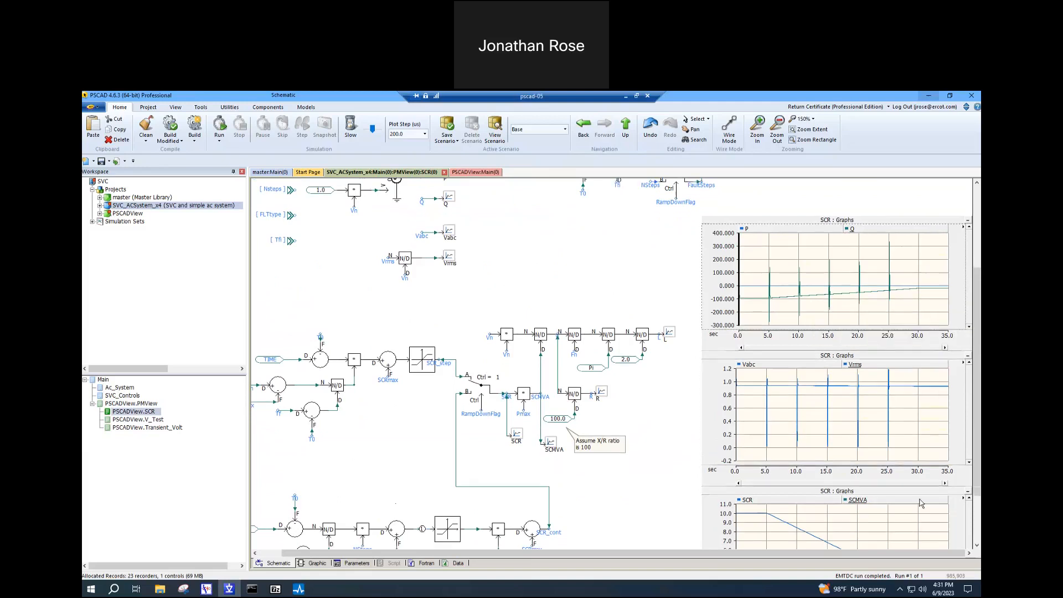
scroll(921, 520, down, 3)
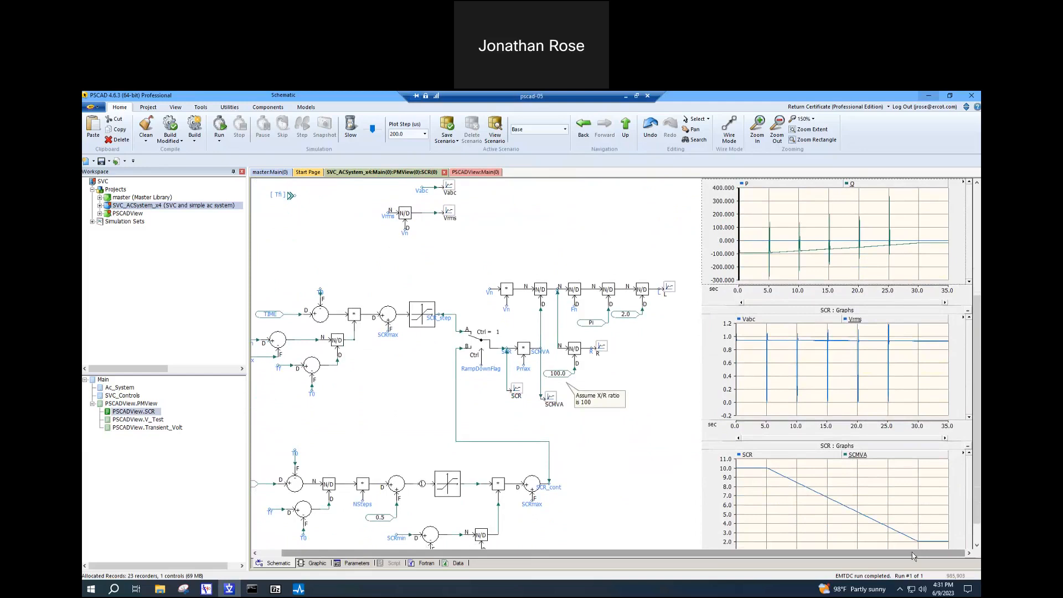
scroll(935, 288, up, 1)
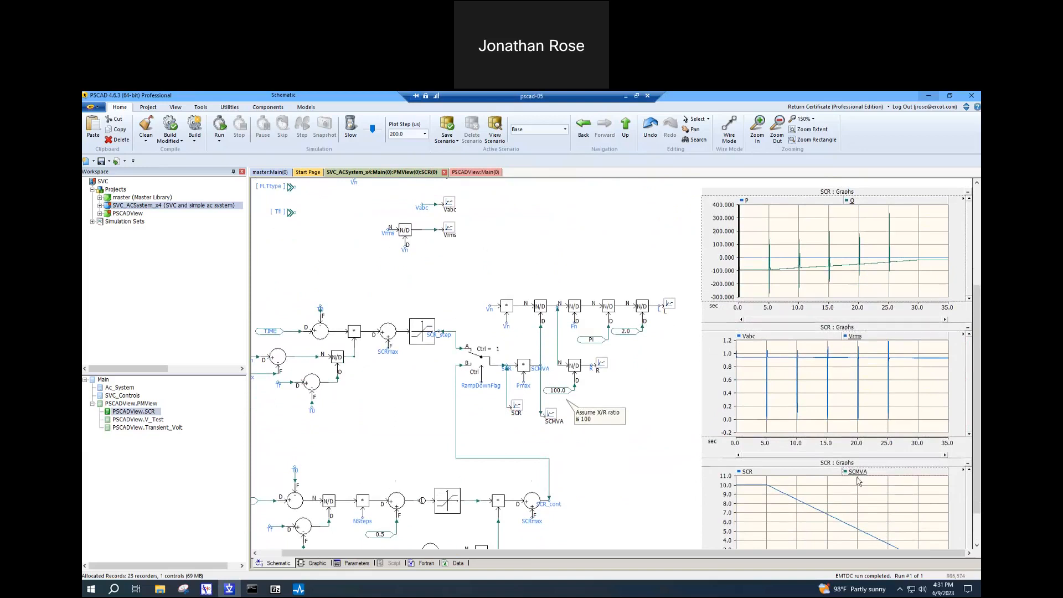
scroll(858, 480, down, 3)
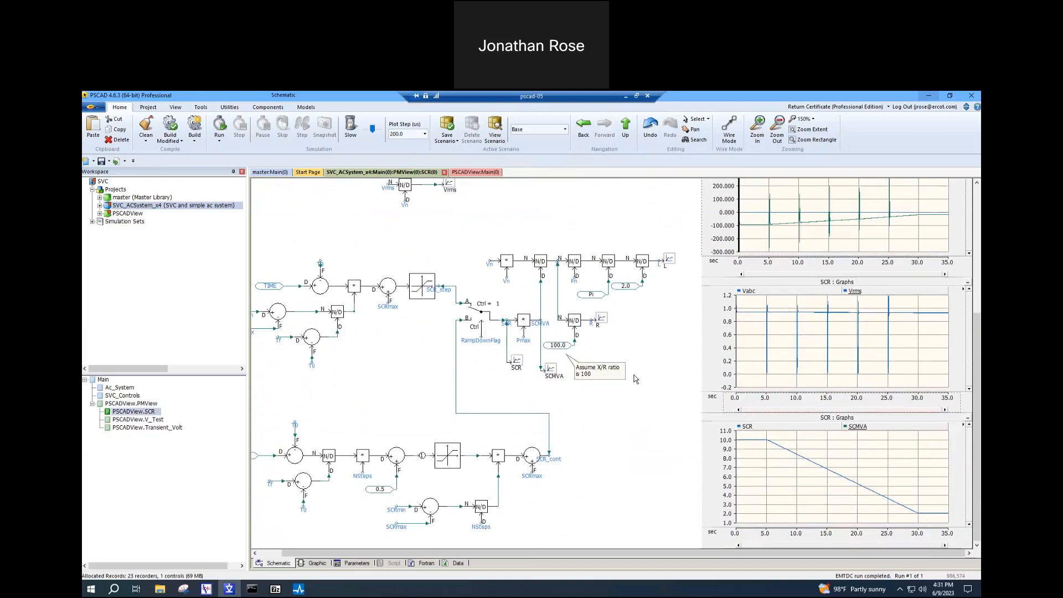
scroll(315, 233, up, 3)
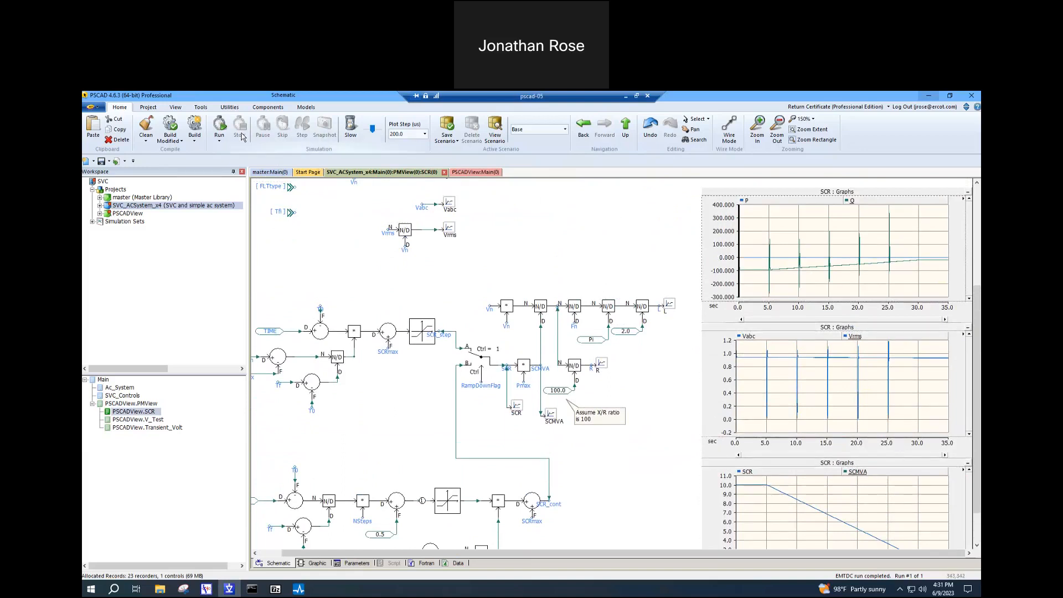
Step: Return to the PMView page, review the SCR Test block's Maximum/Initial and Minimum/Final SCR parameters, and accept them
click(625, 133)
right_click(486, 363)
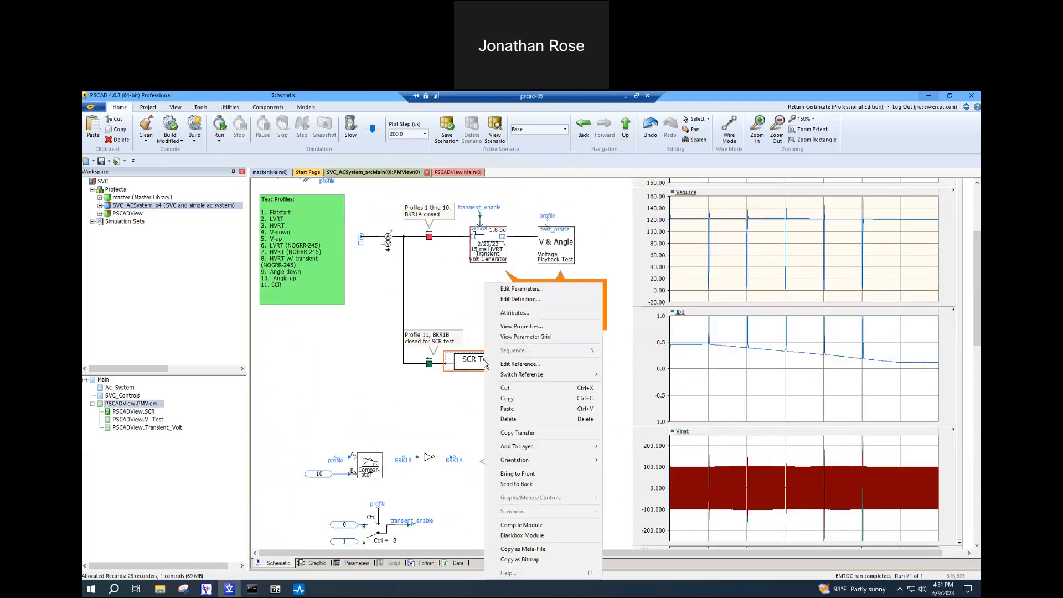
click(520, 289)
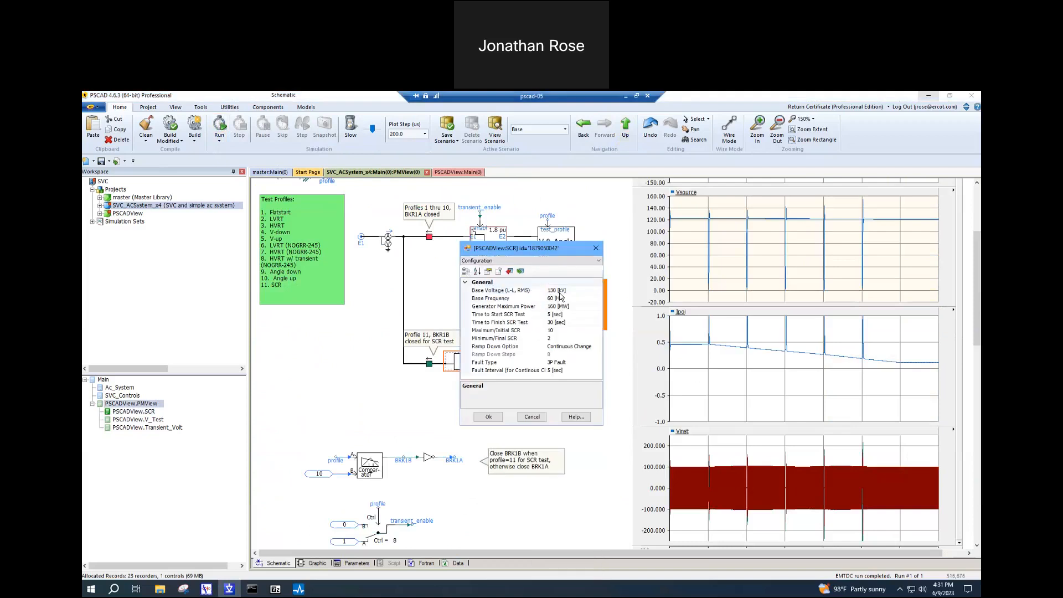
click(558, 331)
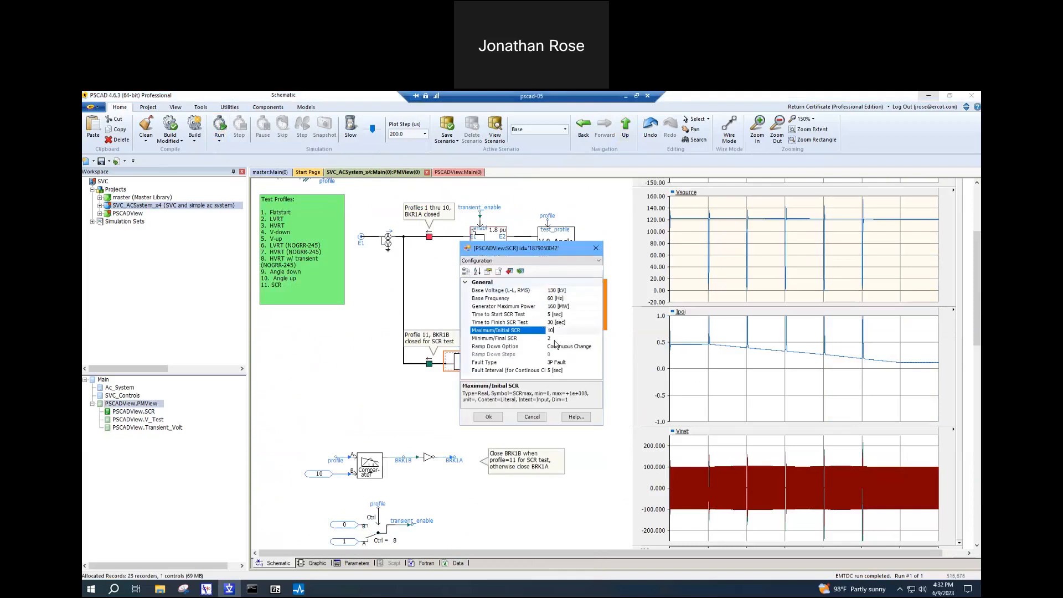
click(552, 338)
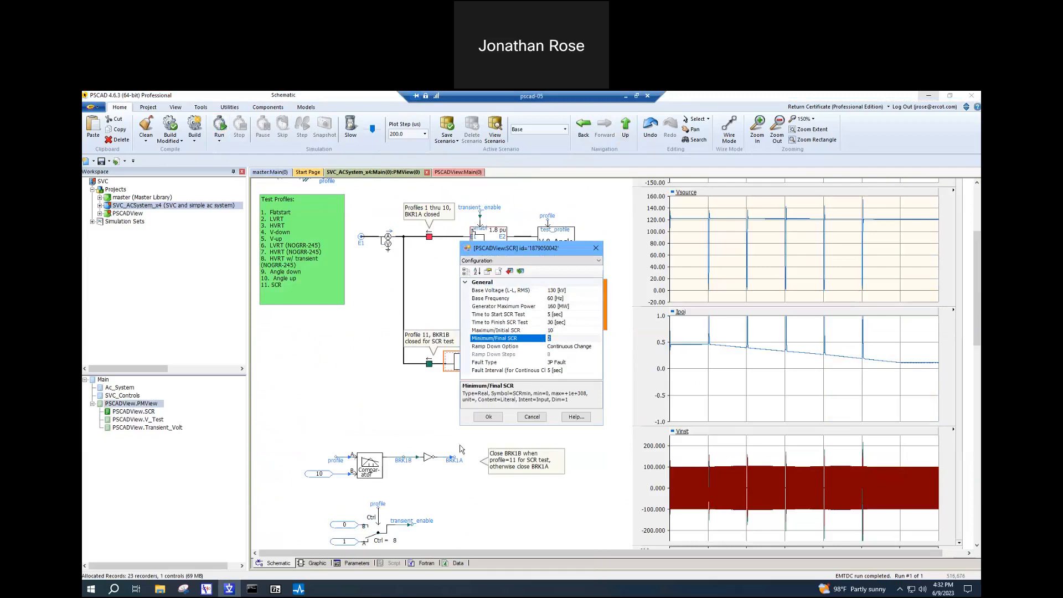
click(489, 417)
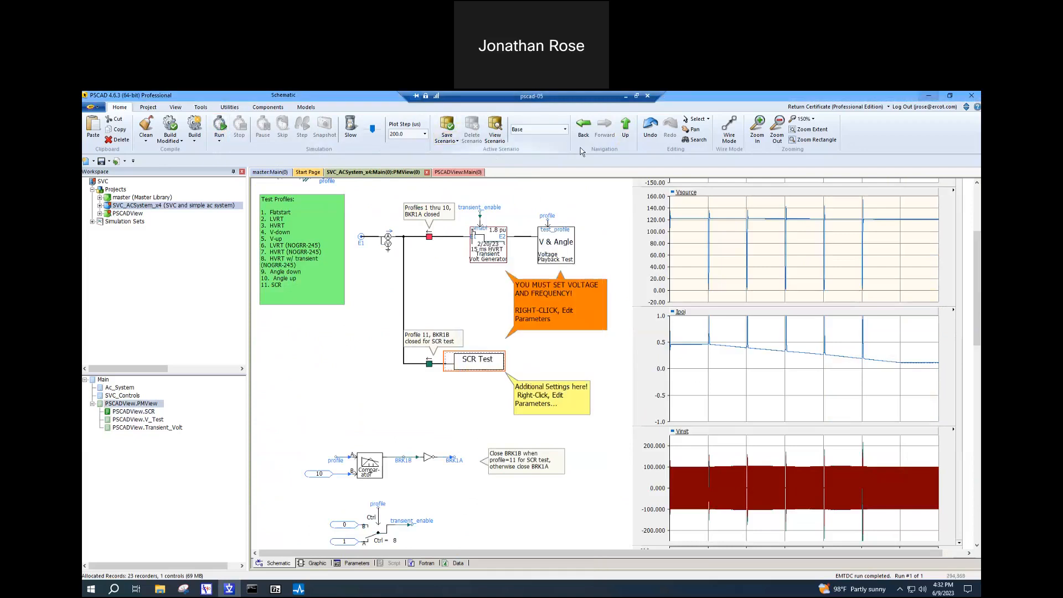